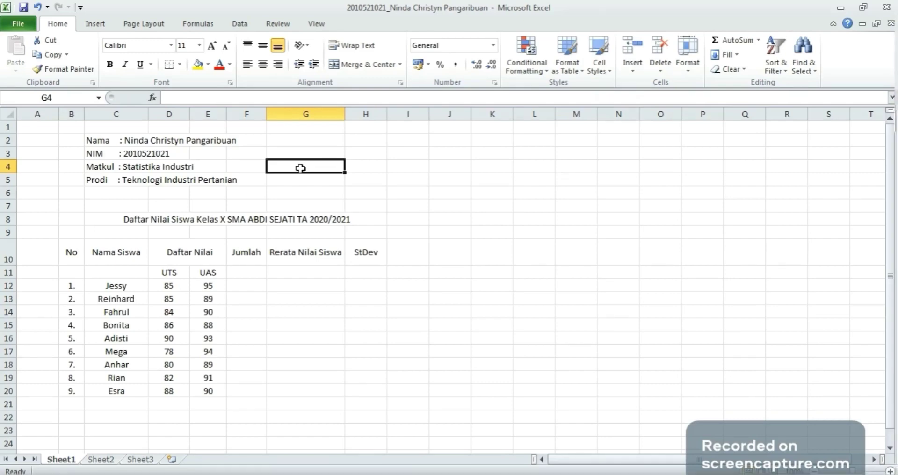
left_click(246, 253)
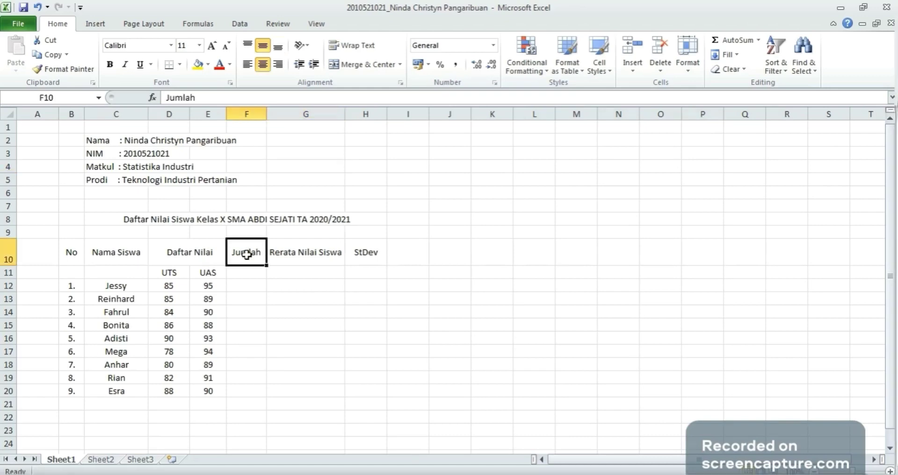
left_click(306, 251)
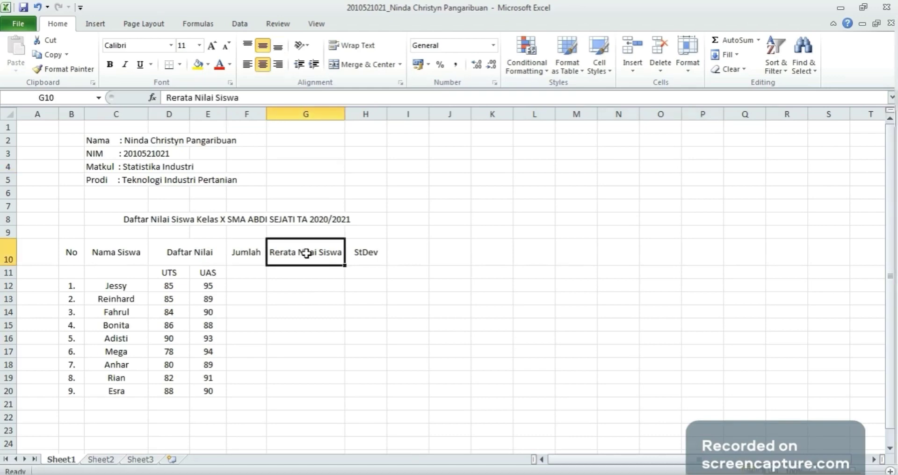
left_click(370, 251)
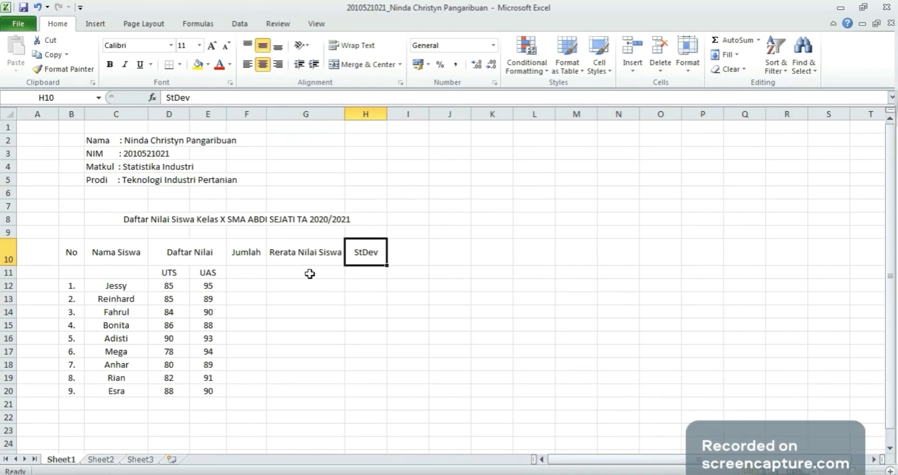
Calculate the first student's Jumlah in F12 with a SUM formula over the UTS and UAS scores D12:E12.
left_click(250, 286)
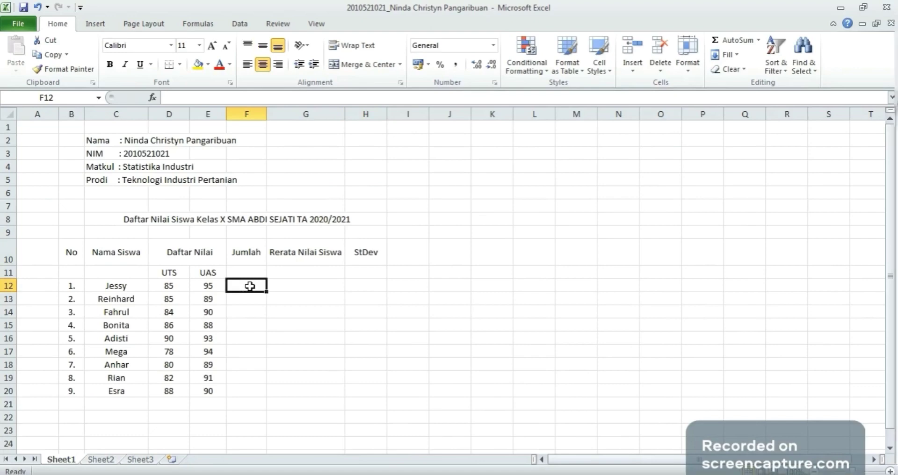
type("=sum(")
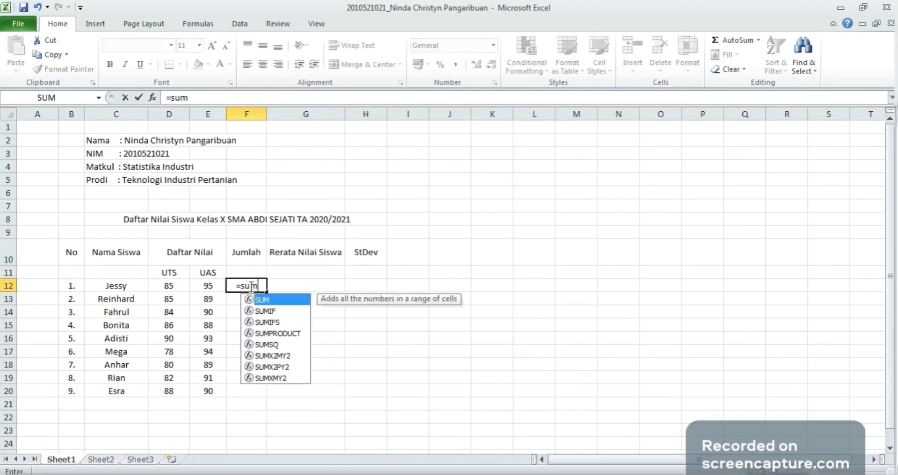
left_click(180, 284)
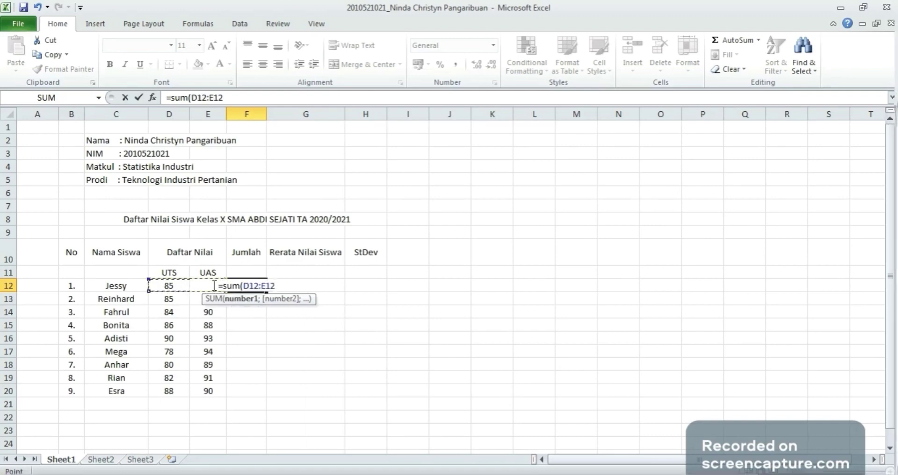
key("Return")
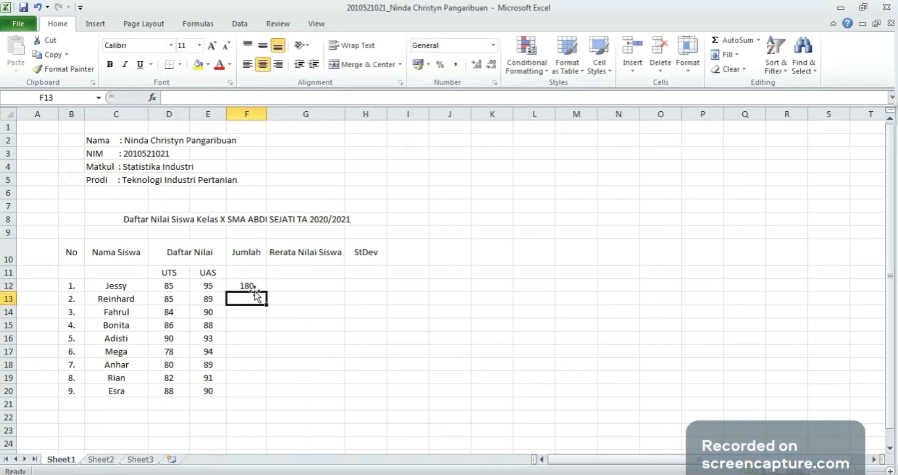
Calculate the first student's Rerata Nilai Siswa in G12 with an AVERAGE formula over D12:E12.
left_click(283, 285)
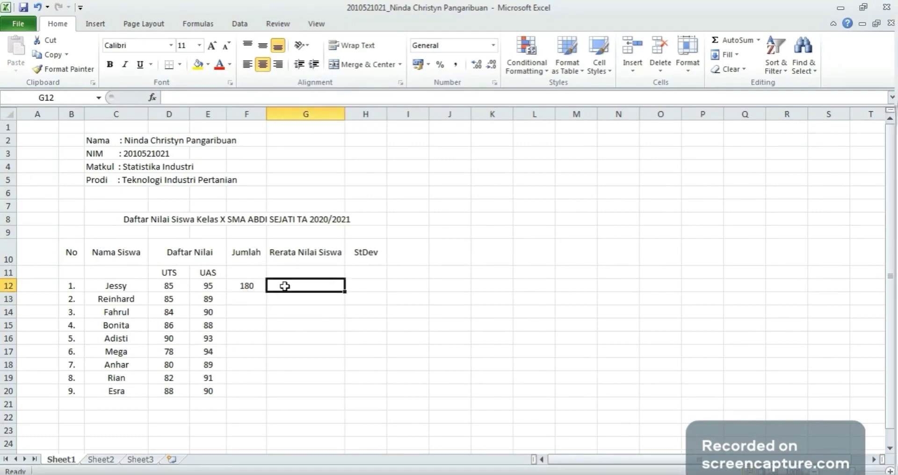
type("=average")
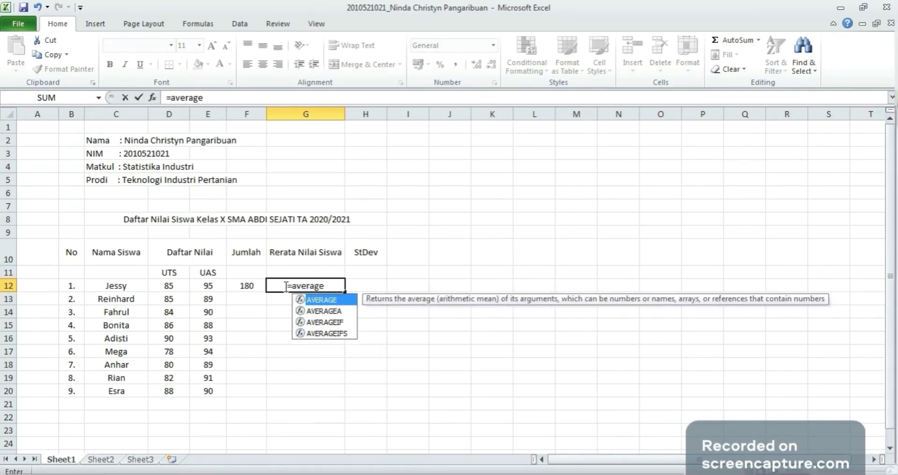
type("(")
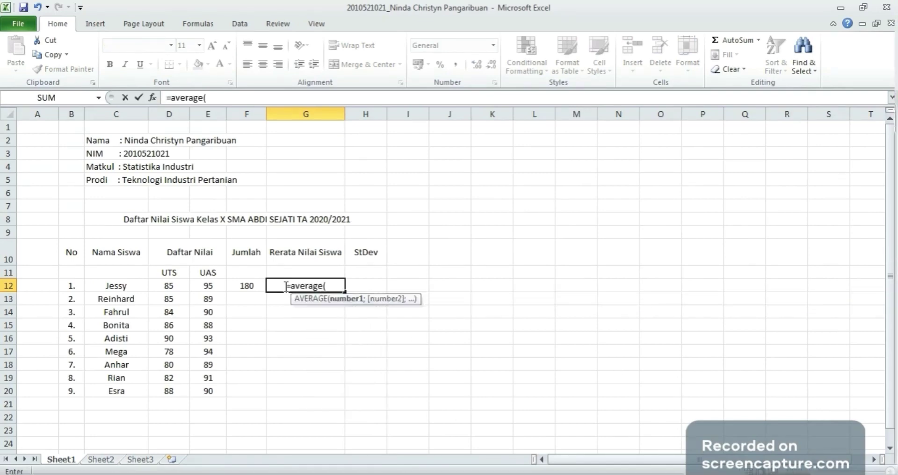
left_click(168, 286)
left_click_drag(168, 287, 217, 287)
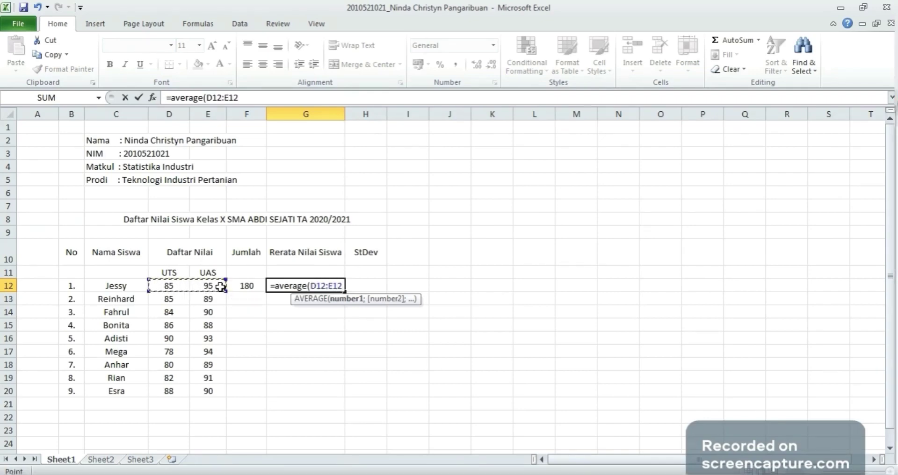
key("Return")
Calculate the first student's StDev in H12 with a STDEV formula over D12:E12.
left_click(364, 288)
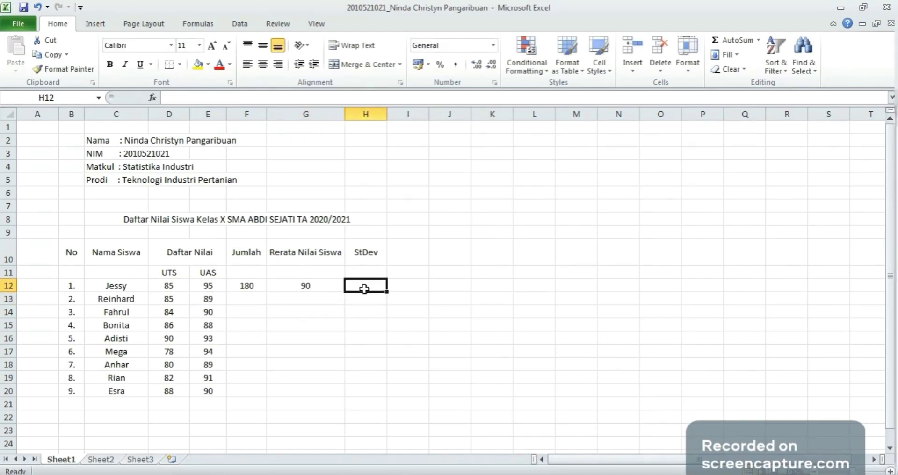
type("=")
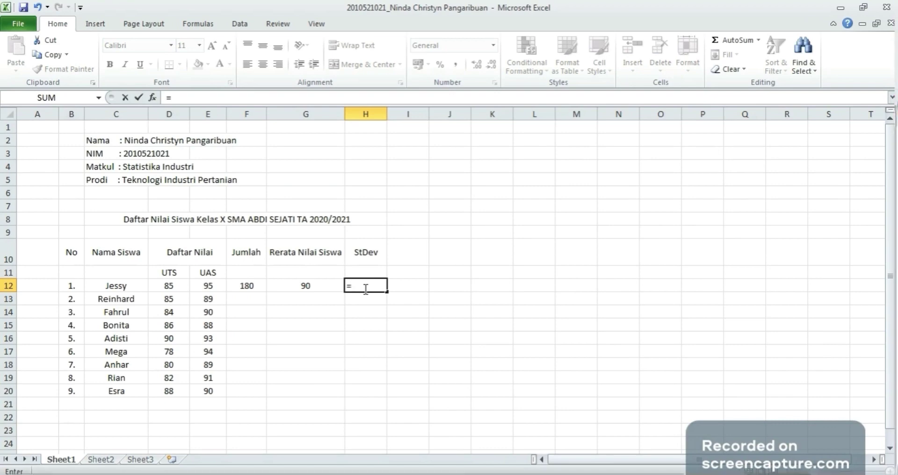
type("stdev")
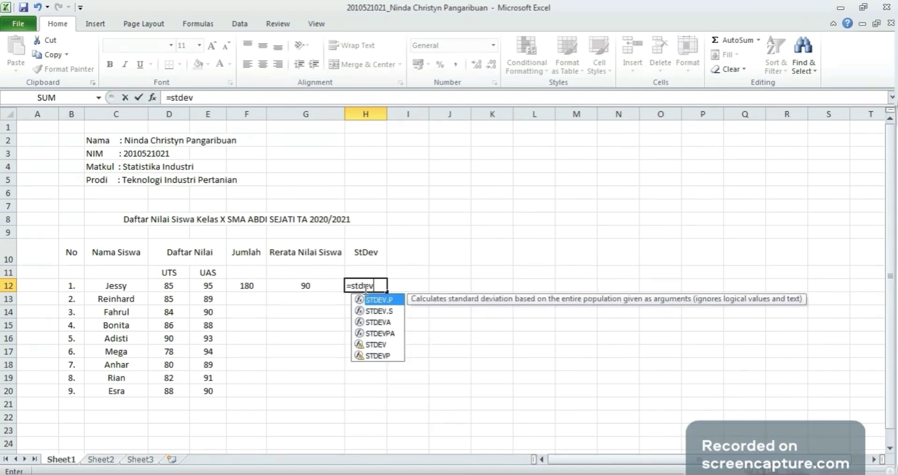
type("(")
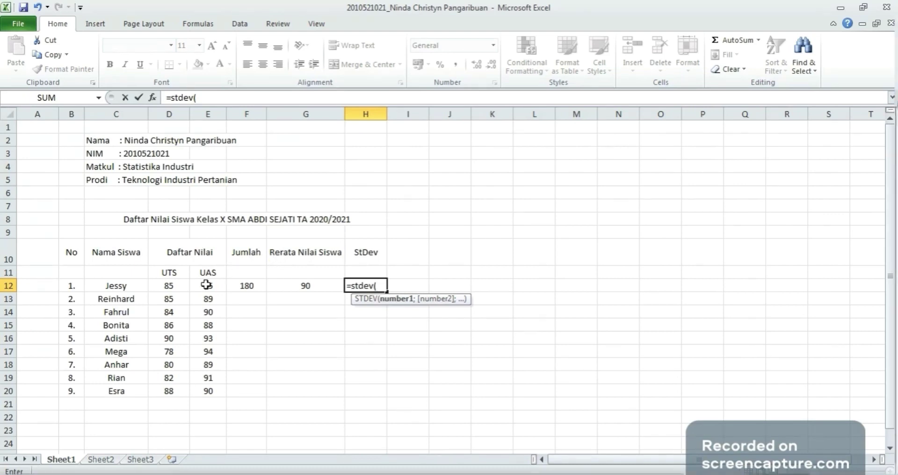
left_click_drag(181, 287, 220, 285)
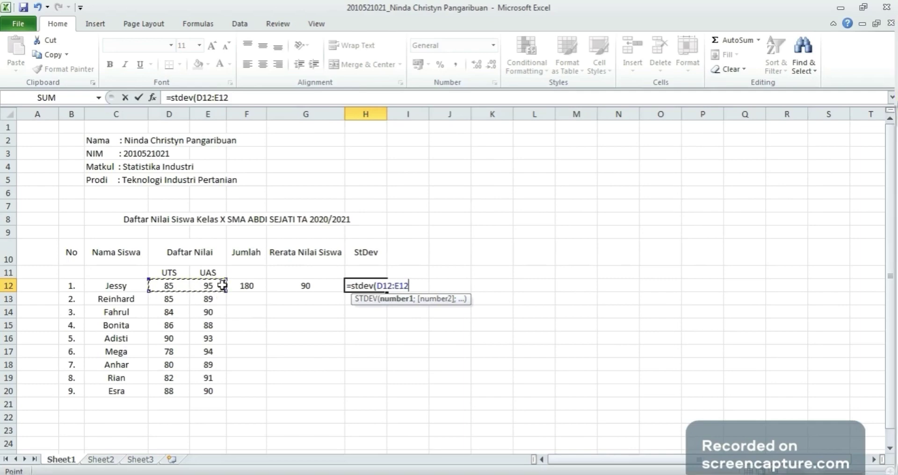
key("Return")
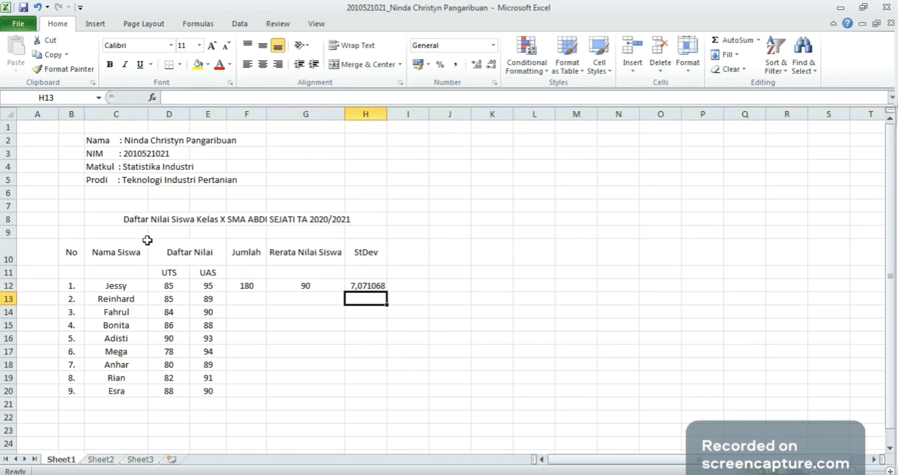
Fill the Jumlah, Rerata Nilai Siswa and StDev formulas from F12:H12 down to row 20 for all students.
left_click(239, 288)
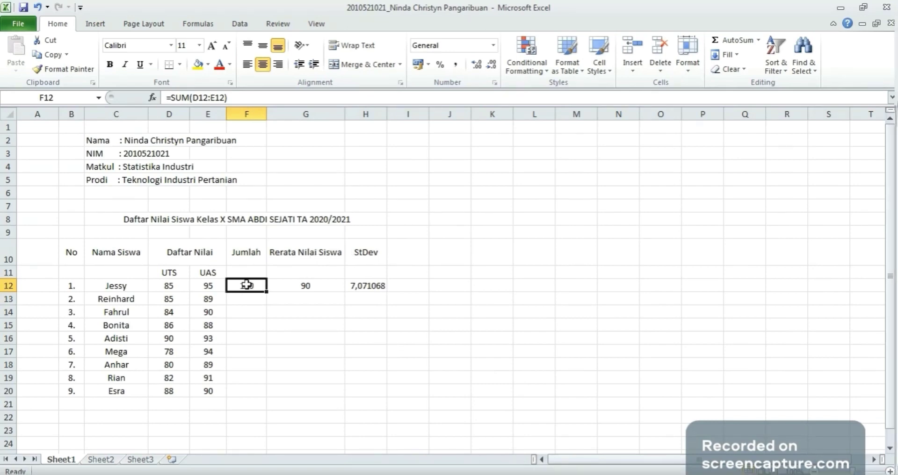
left_click_drag(246, 284, 387, 291)
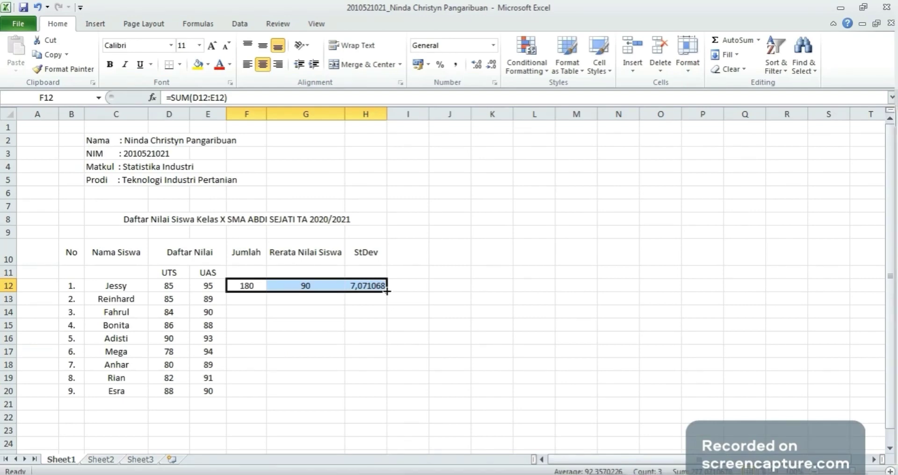
left_click_drag(386, 291, 387, 397)
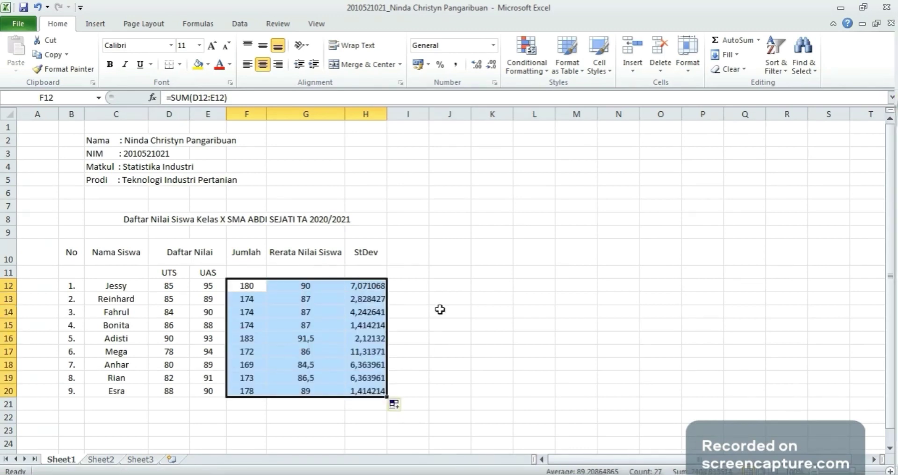
left_click(405, 298)
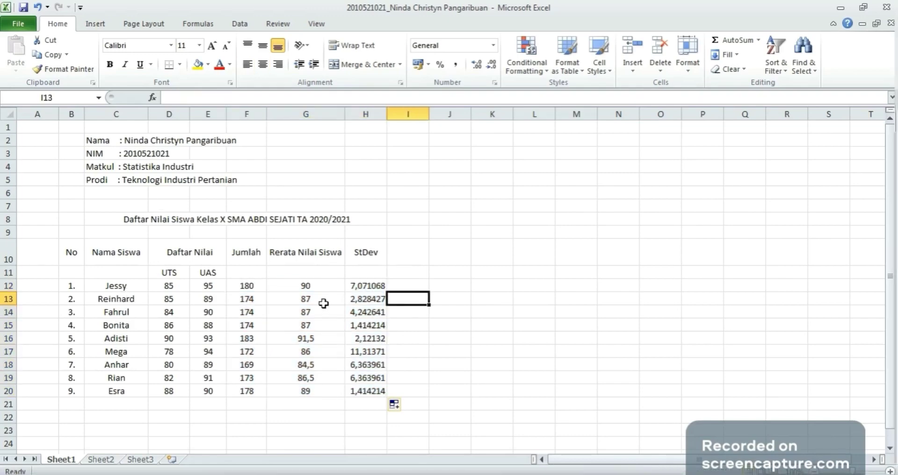
Add a top border across the table's header row, from No in B10 to StDev in H10.
left_click(100, 221)
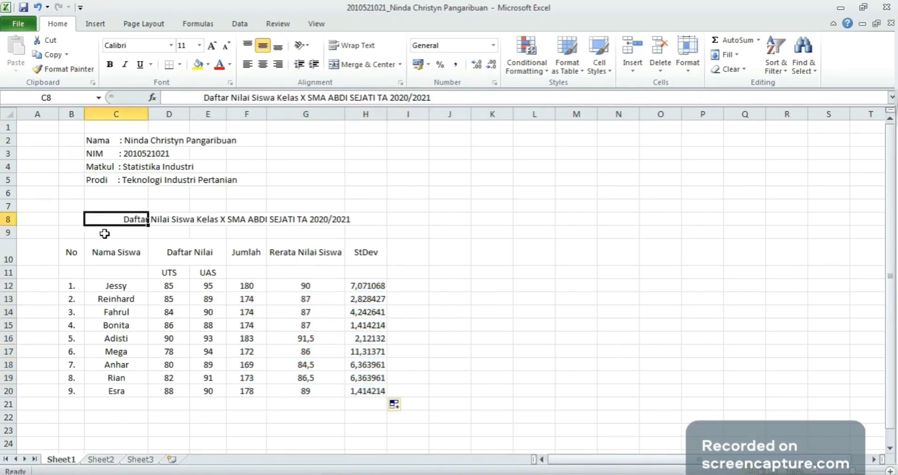
left_click(104, 233)
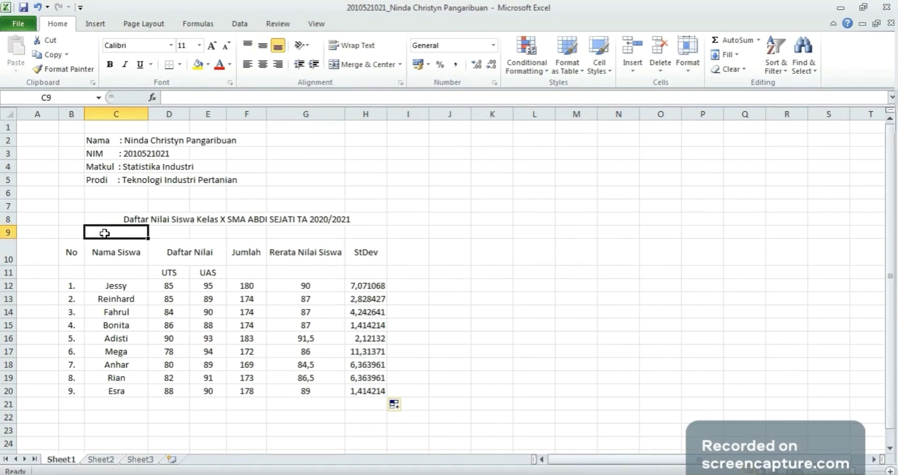
left_click(88, 243)
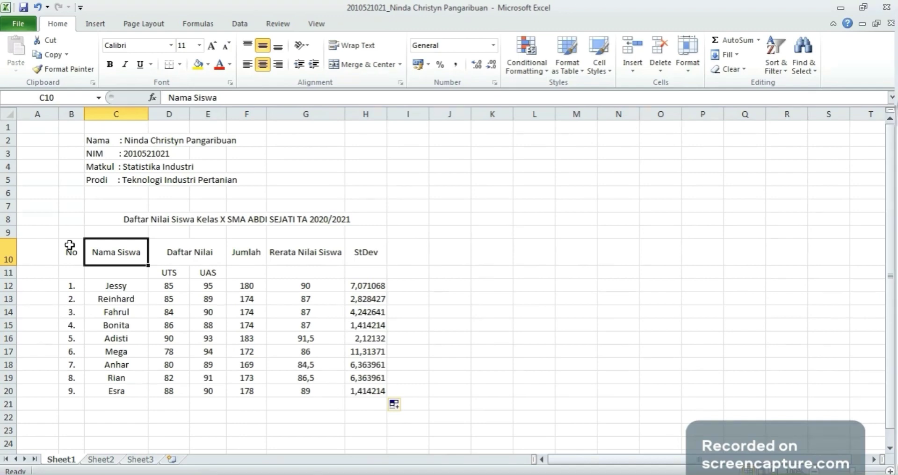
left_click(69, 245)
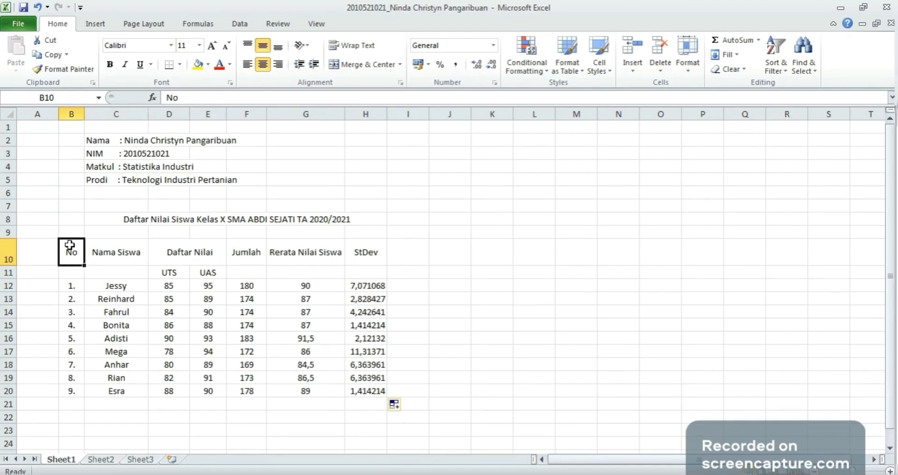
left_click_drag(76, 248, 369, 251)
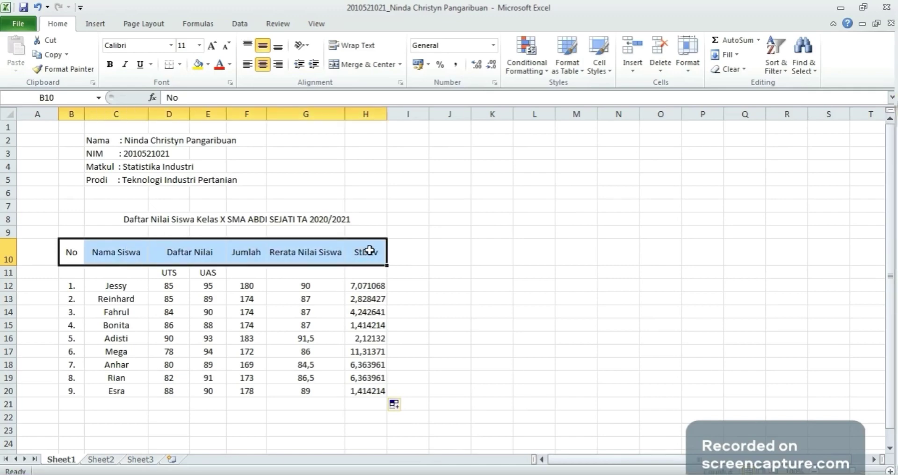
left_click(181, 67)
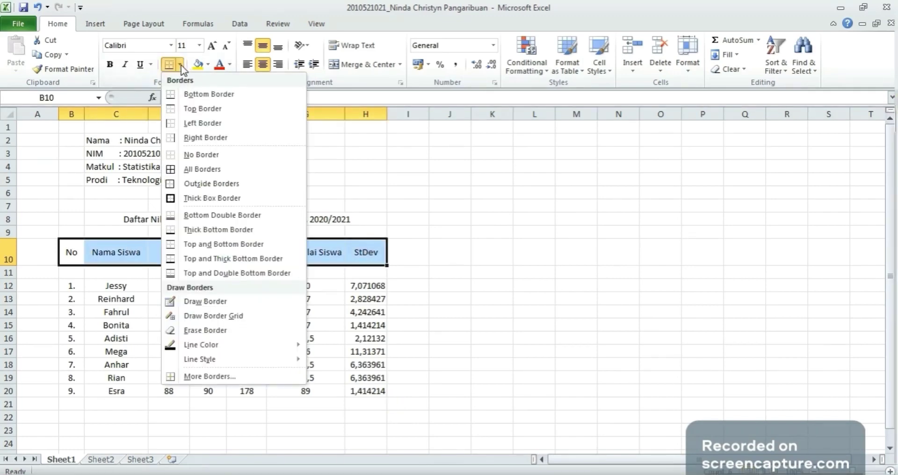
left_click(195, 110)
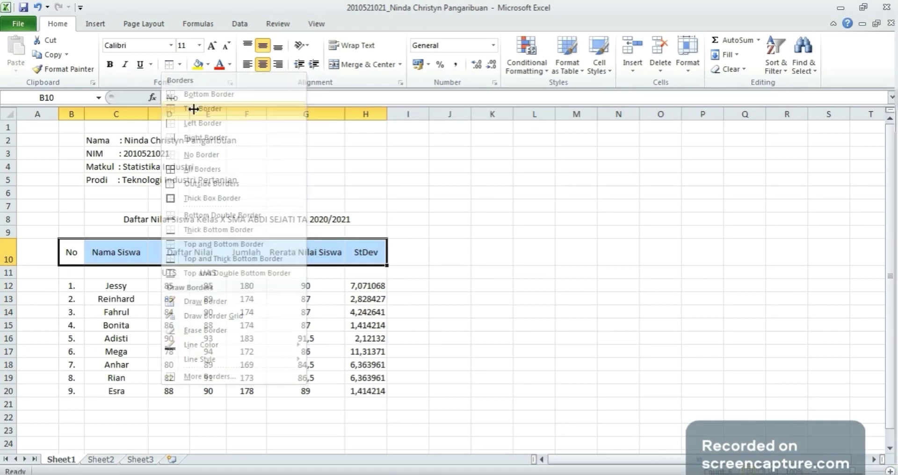
left_click(477, 227)
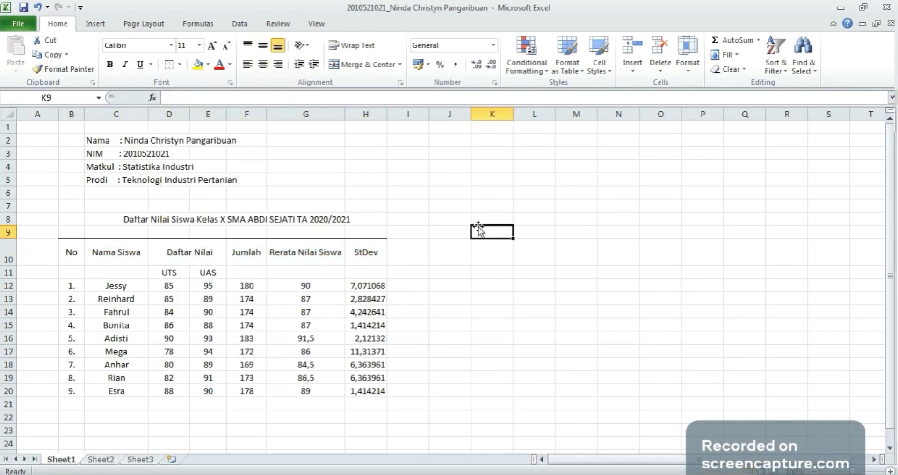
Add a bottom border under the Daftar Nilai heading in D10:E10.
left_click_drag(168, 253, 218, 254)
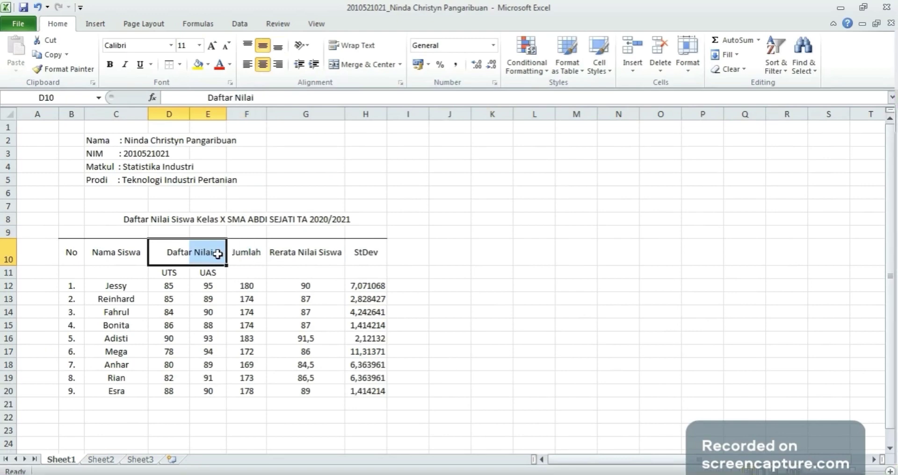
left_click(179, 65)
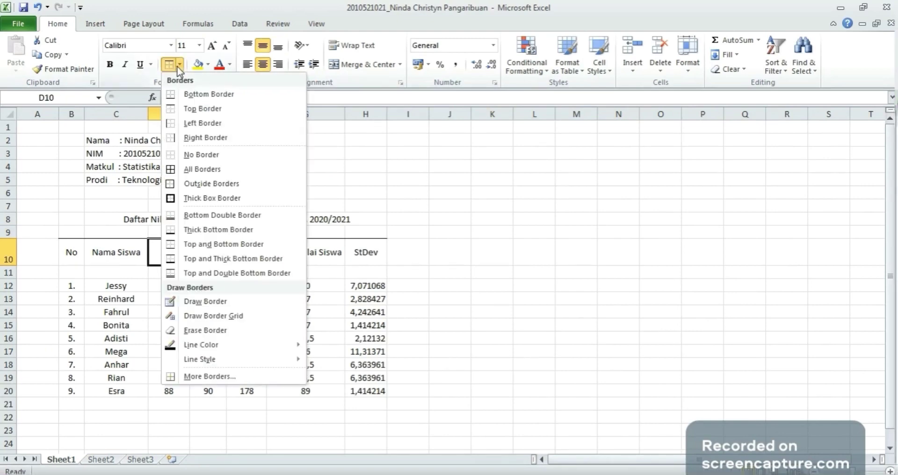
left_click(197, 94)
left_click(534, 247)
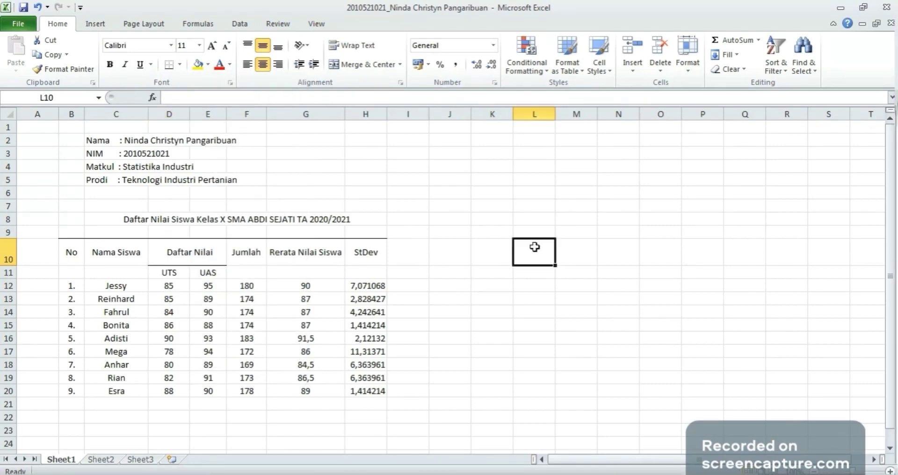
Add a bottom border under the UTS and UAS subheading row, across B11:H11.
left_click(69, 270)
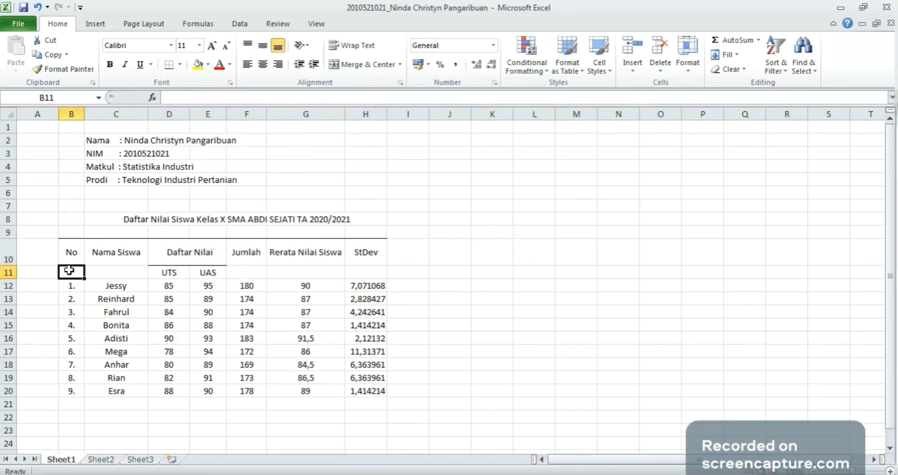
left_click_drag(69, 270, 384, 272)
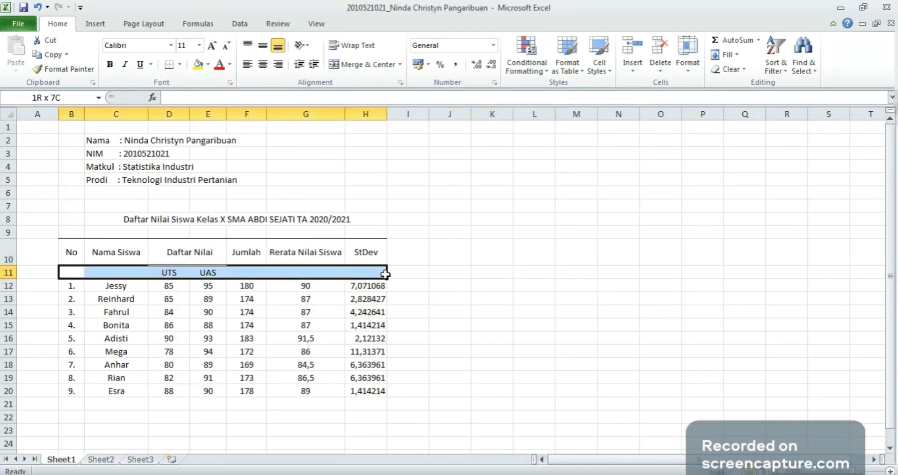
left_click(180, 64)
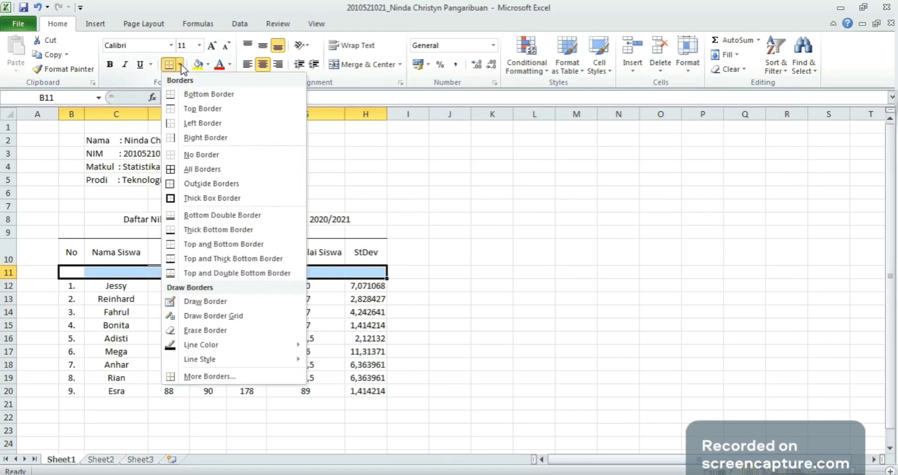
left_click(187, 95)
left_click(499, 285)
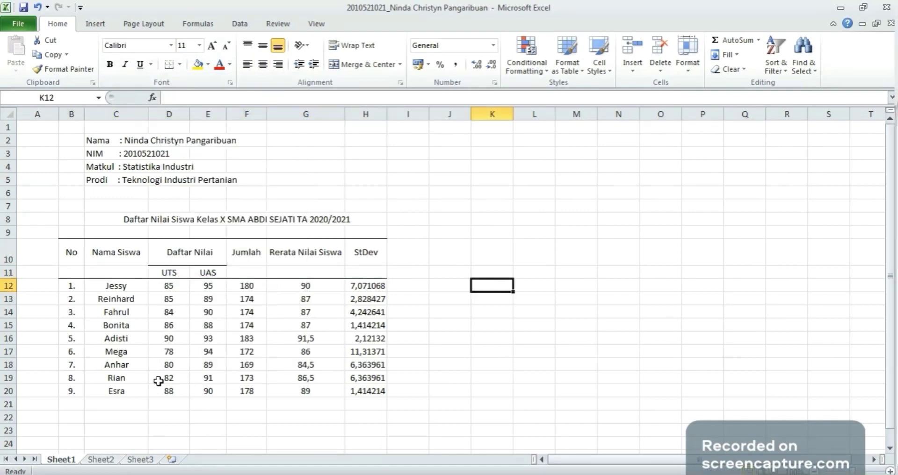
Add a bottom border under the last student's row, across B20:H20.
left_click_drag(68, 391, 377, 391)
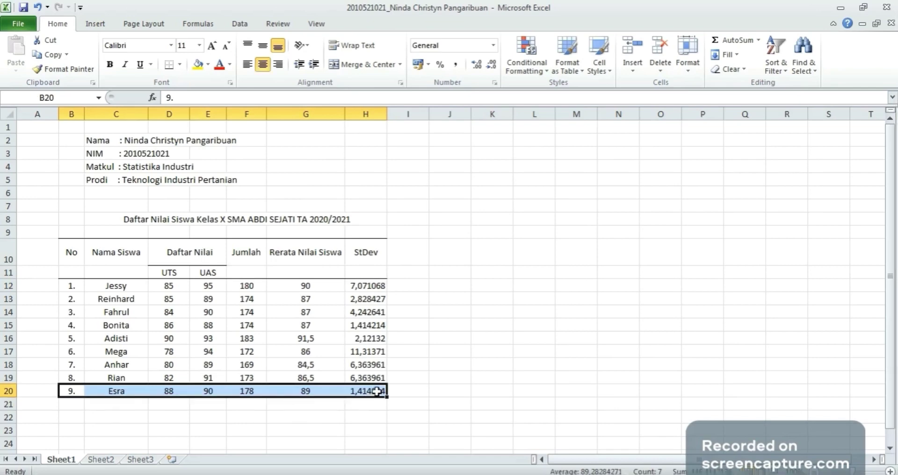
left_click(179, 65)
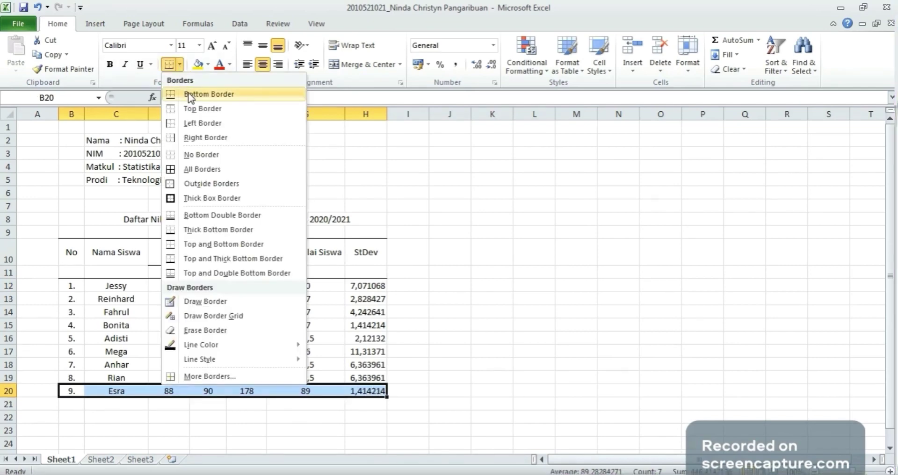
left_click(190, 95)
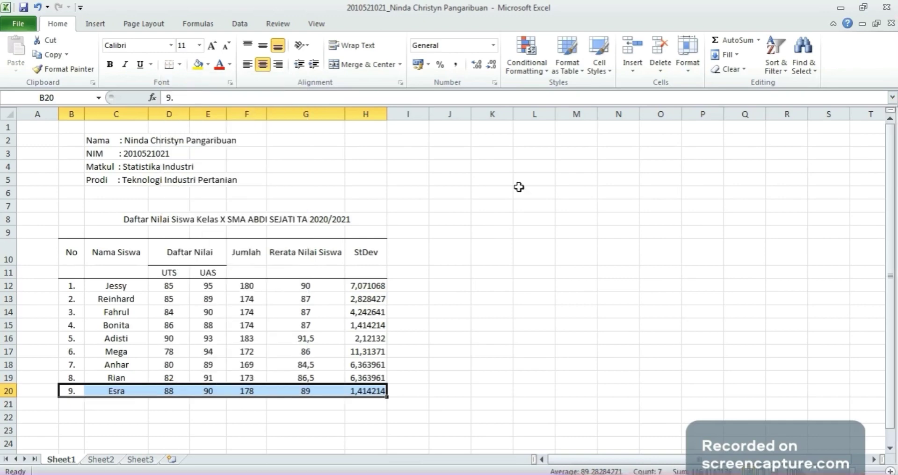
left_click(549, 208)
Make the table title "Daftar Nilai Siswa Kelas X SMA ABDI SEJATI TA 2020/2021" in C8 bold.
left_click(119, 219)
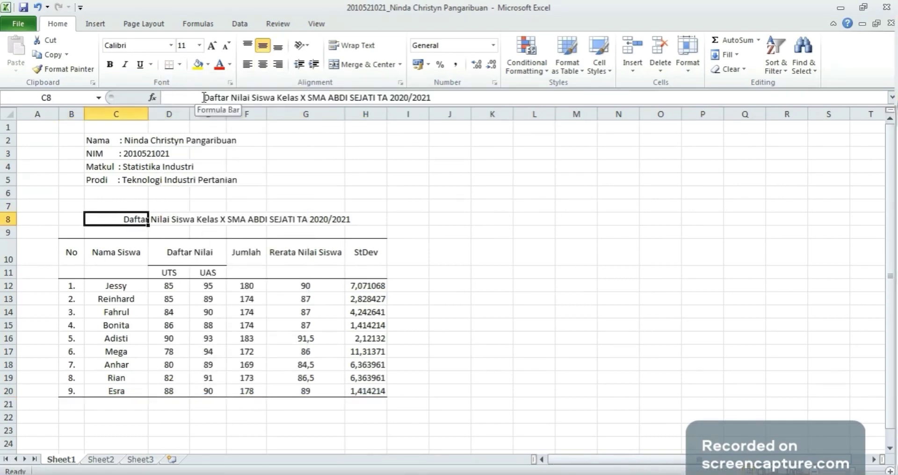
left_click_drag(203, 97, 431, 99)
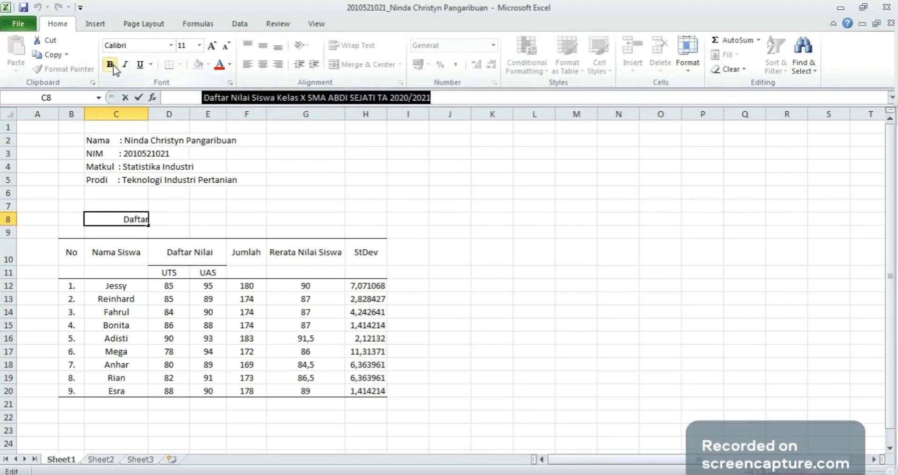
left_click(547, 204)
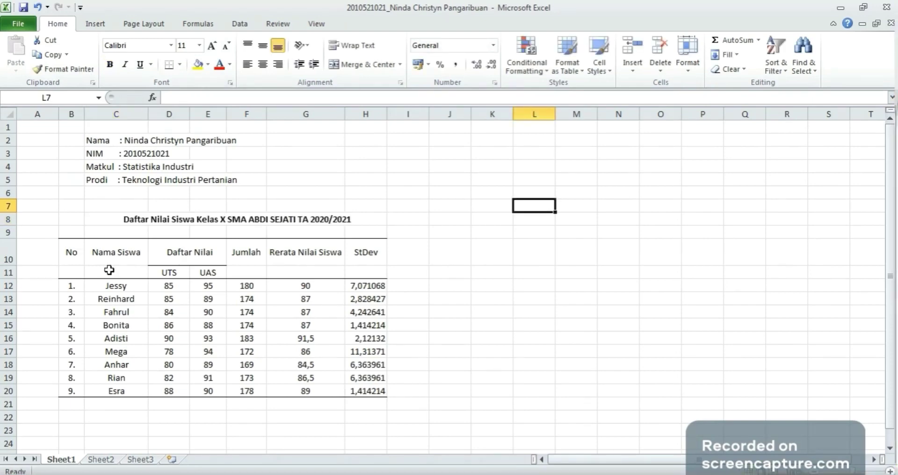
Insert an empty 2-D clustered column chart with a blank cell selected, and place it beside the grade table.
left_click(451, 298)
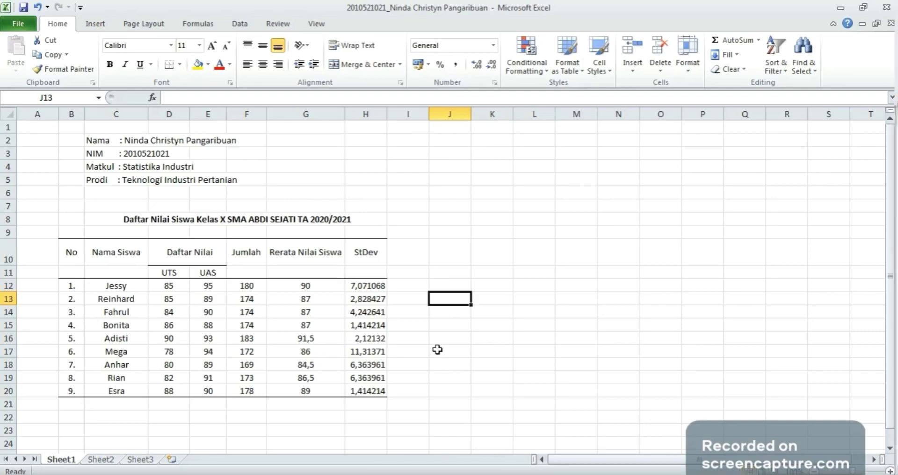
key("Right")
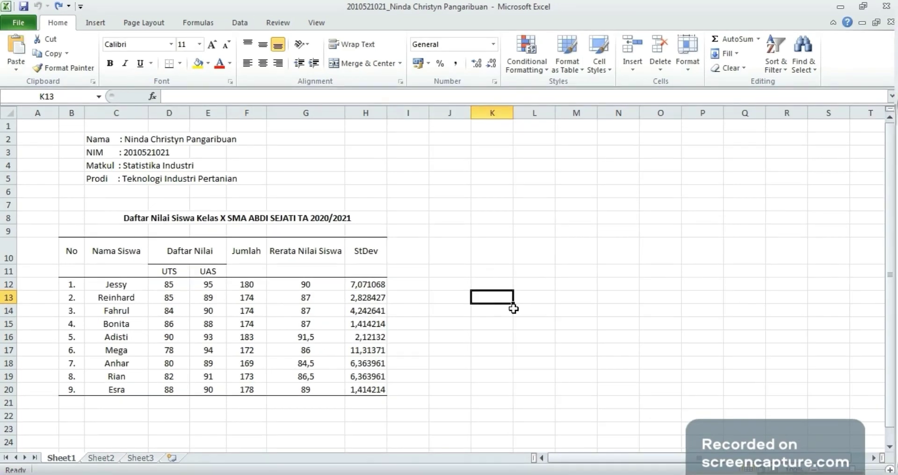
left_click(96, 23)
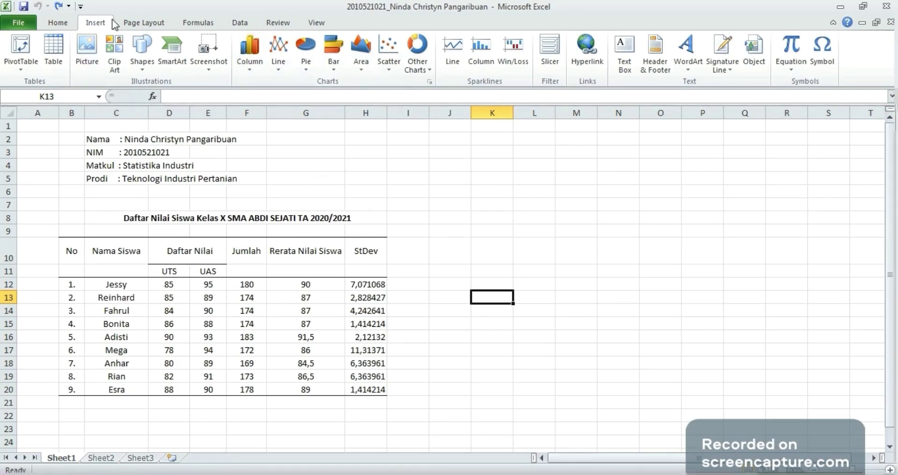
left_click(252, 71)
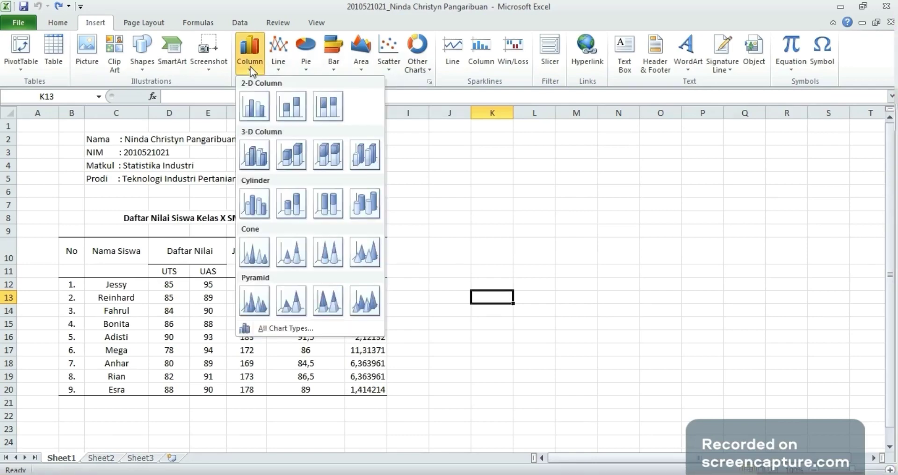
left_click(253, 112)
left_click_drag(493, 260, 655, 257)
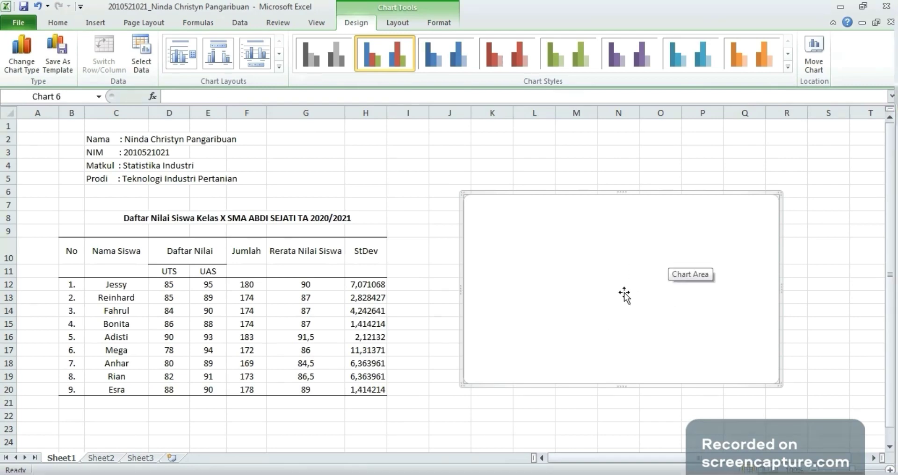
right_click(660, 259)
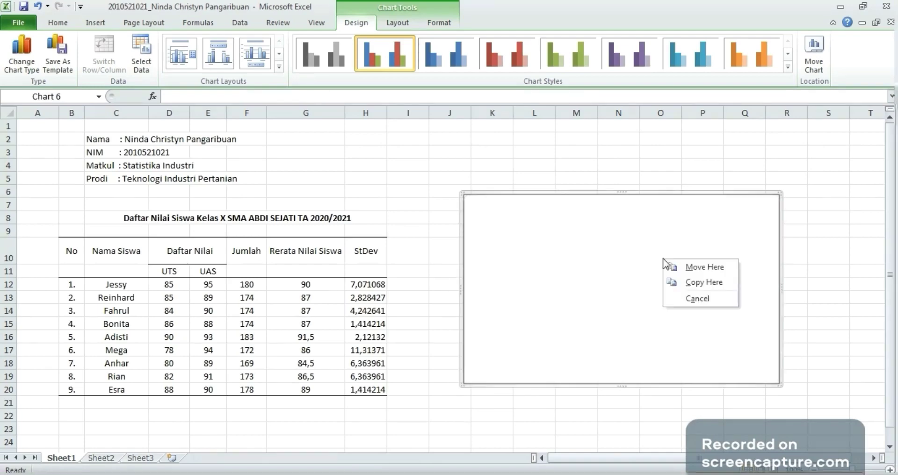
left_click(630, 240)
double_click(630, 240)
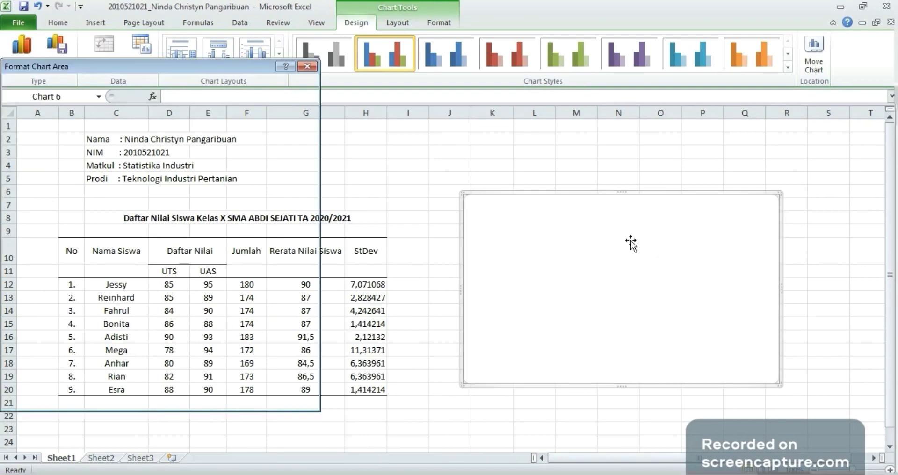
left_click(307, 67)
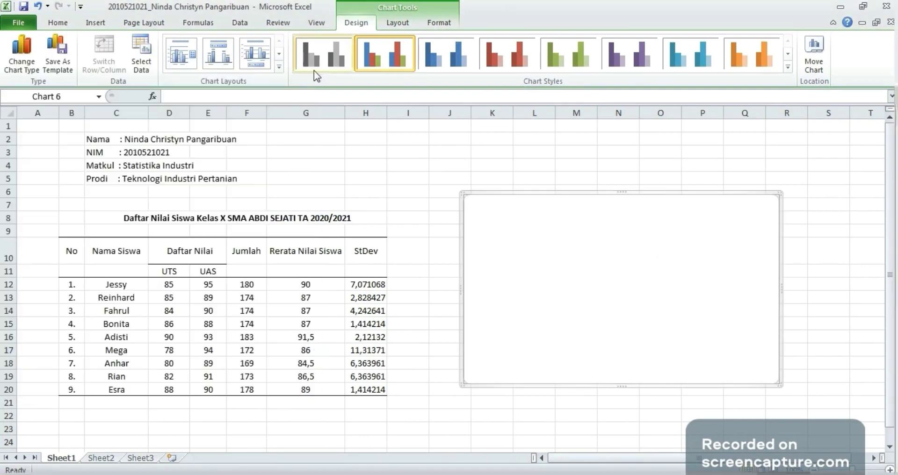
Add a data series to the empty chart, taking its name from the Rerata Nilai Siswa header in G10.
right_click(640, 275)
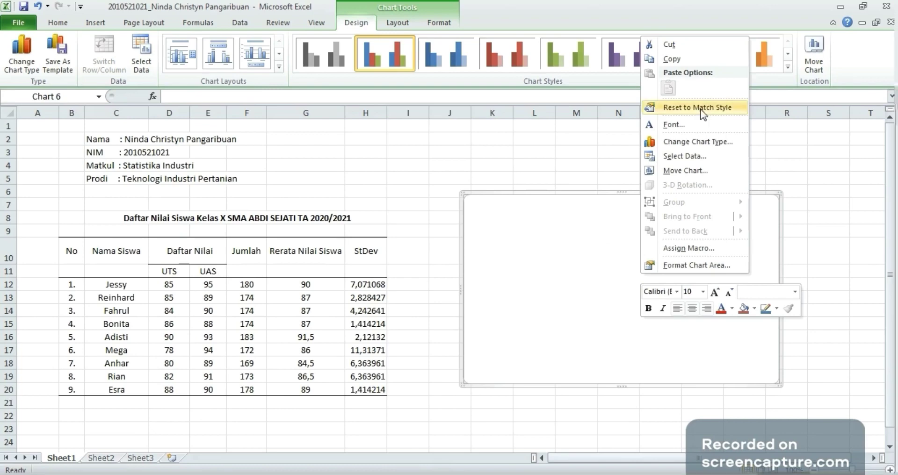
left_click(685, 157)
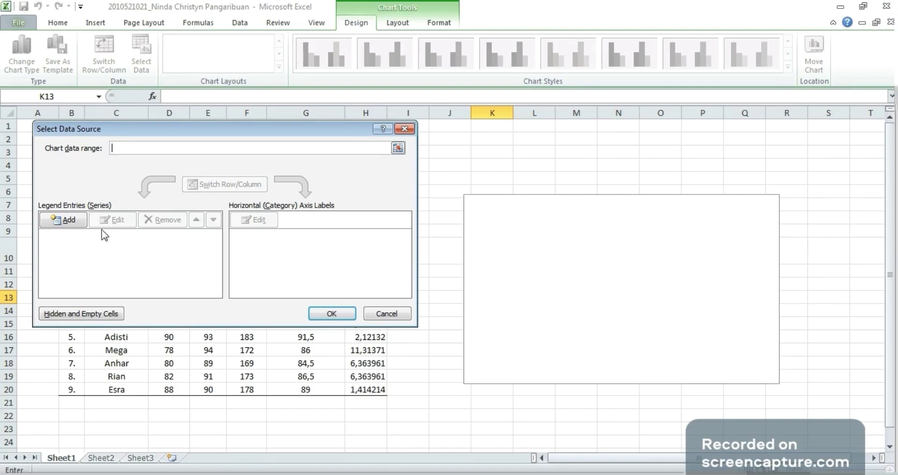
left_click(67, 221)
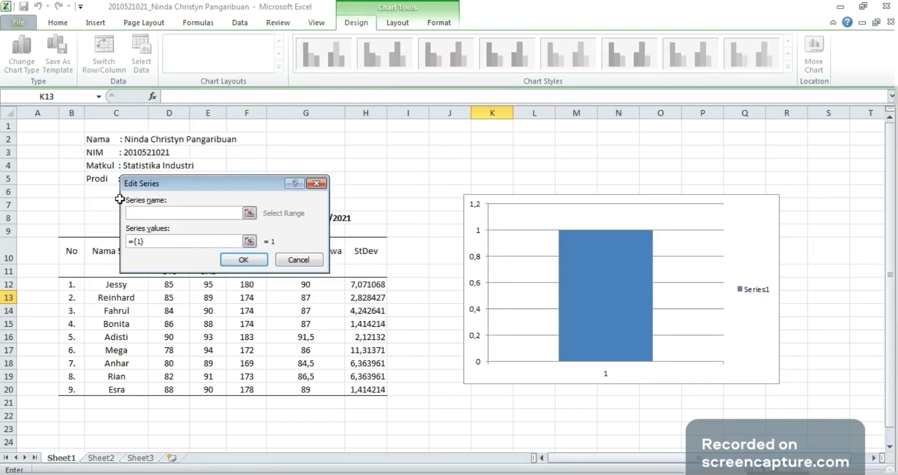
left_click_drag(224, 186, 322, 141)
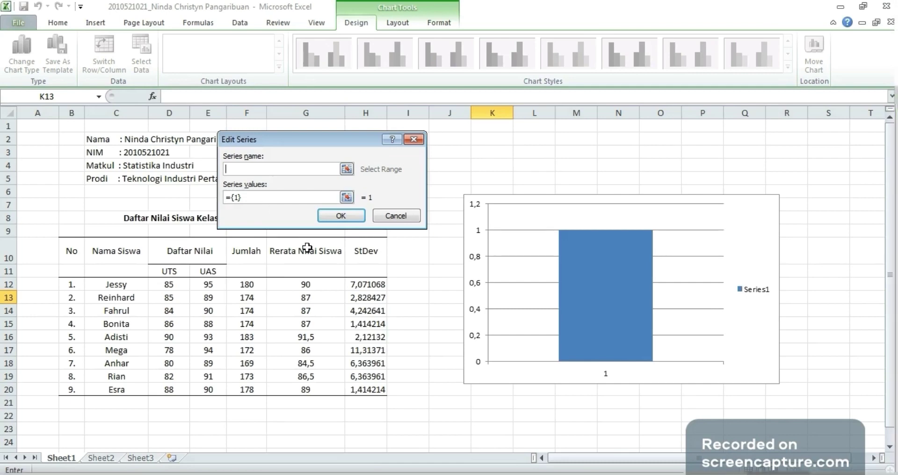
left_click(286, 253)
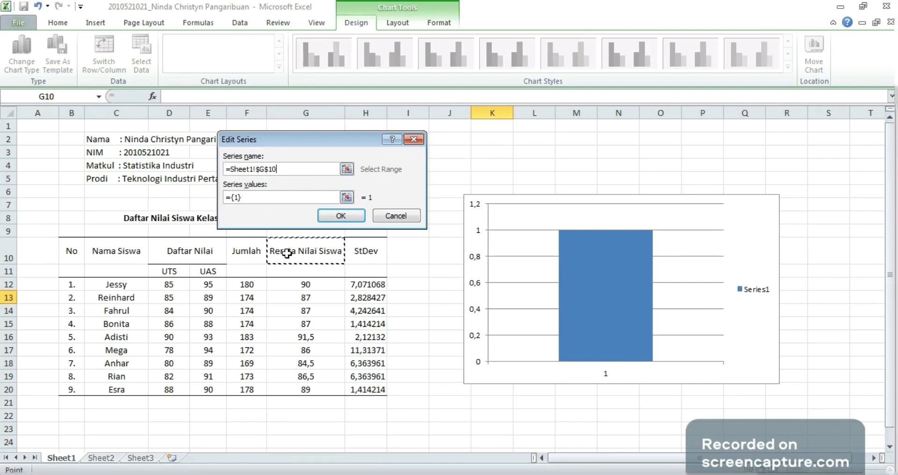
Try to add the averages in G12:G20 after the default ={1} in the series values.
left_click(269, 197)
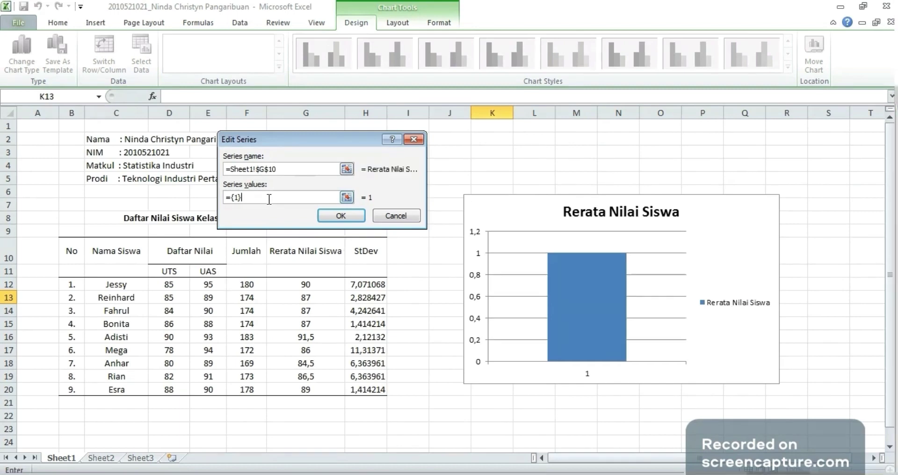
left_click(296, 284)
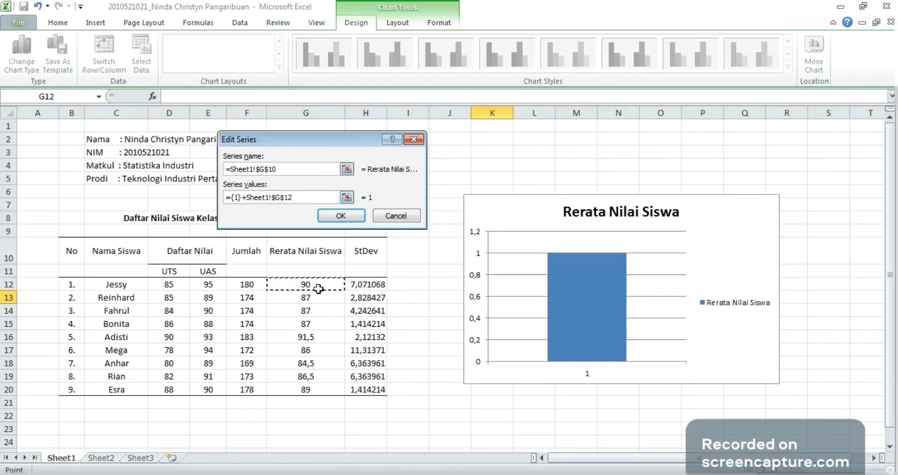
left_click_drag(318, 289, 328, 390)
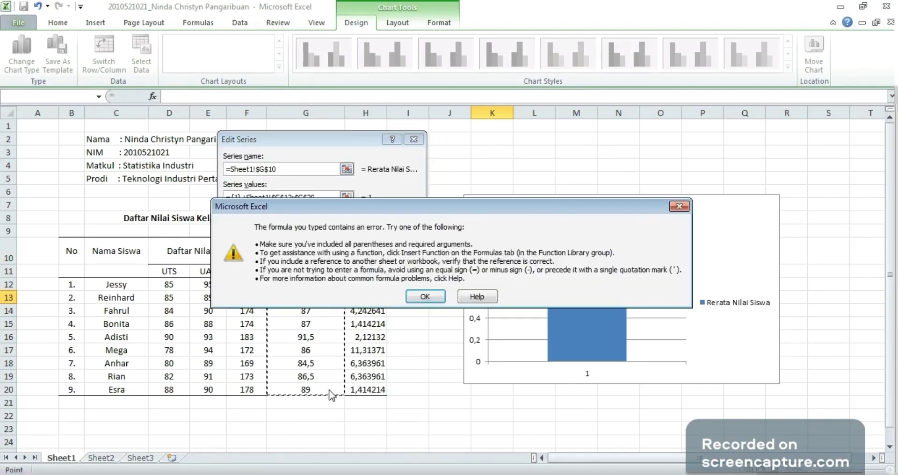
left_click(679, 206)
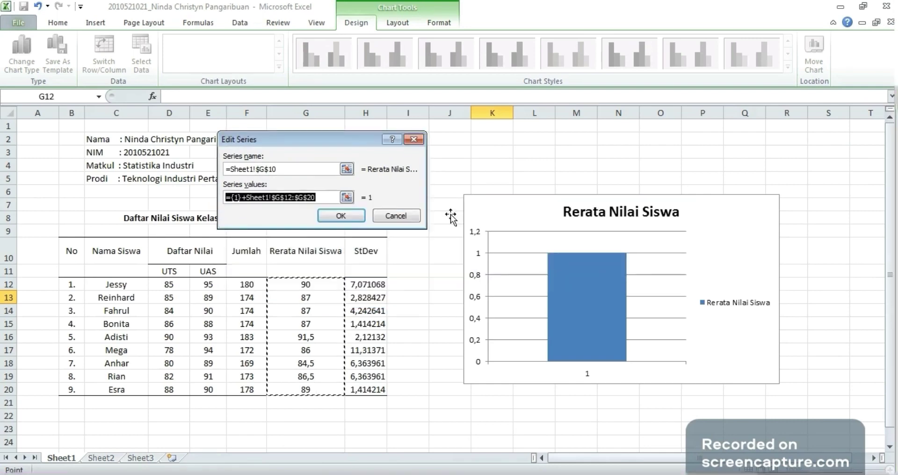
Replace the series values with the student averages in G12:G20 and accept the series.
key("BackSpace")
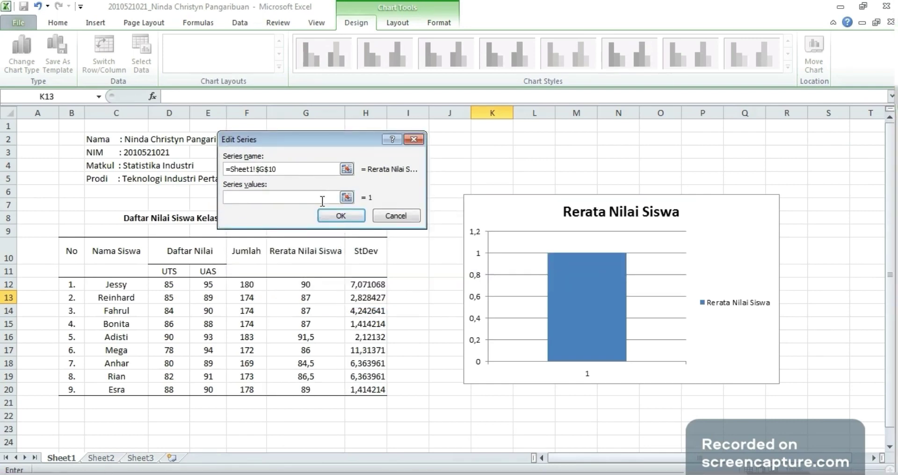
left_click_drag(301, 285, 303, 386)
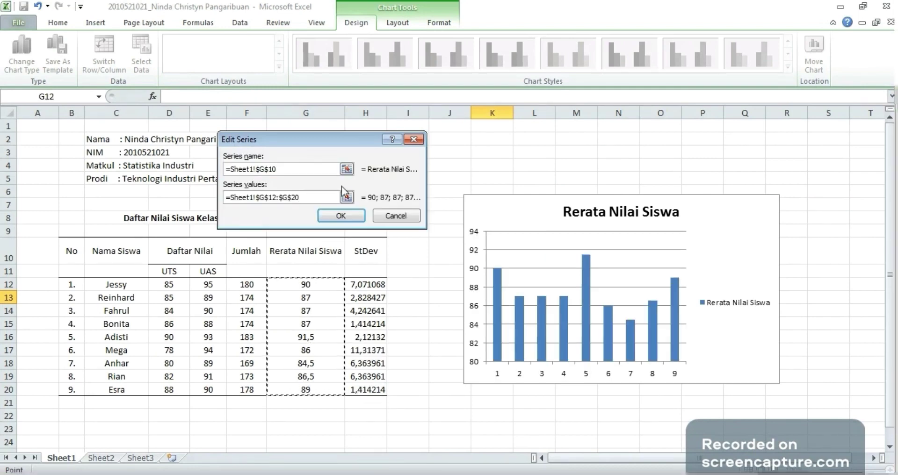
left_click(341, 216)
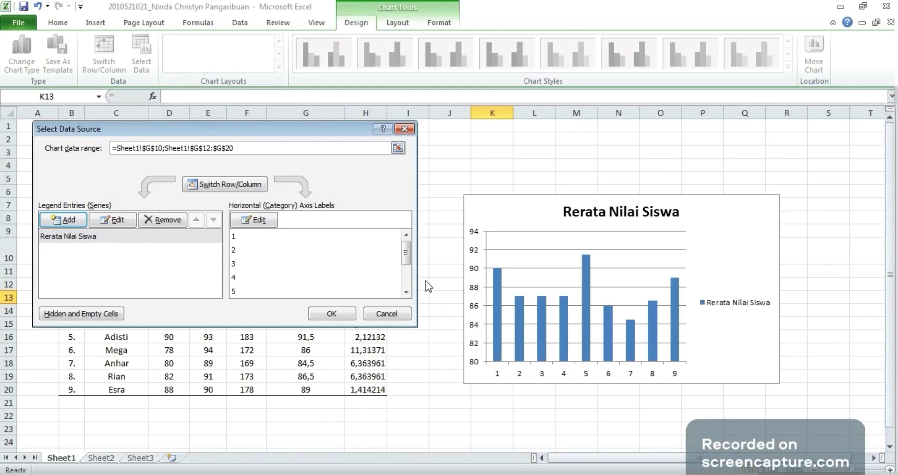
Set the chart's horizontal axis labels to the student names in C12:C20 and accept the data source.
left_click(257, 220)
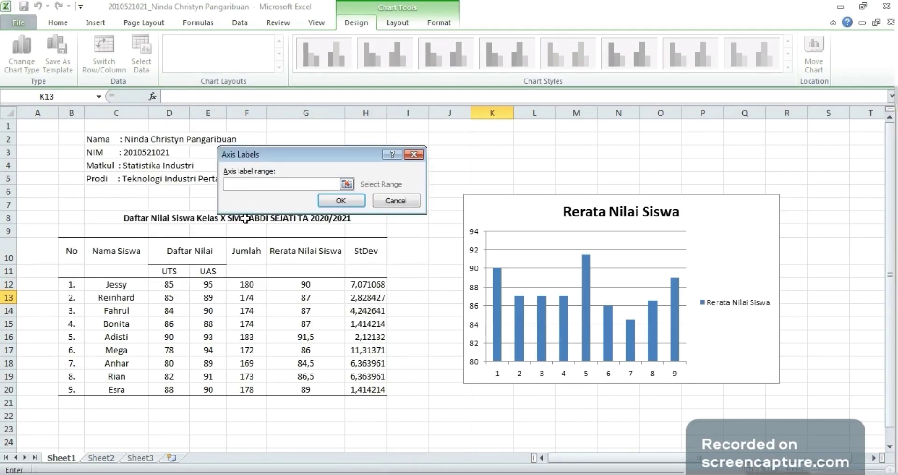
left_click(108, 285)
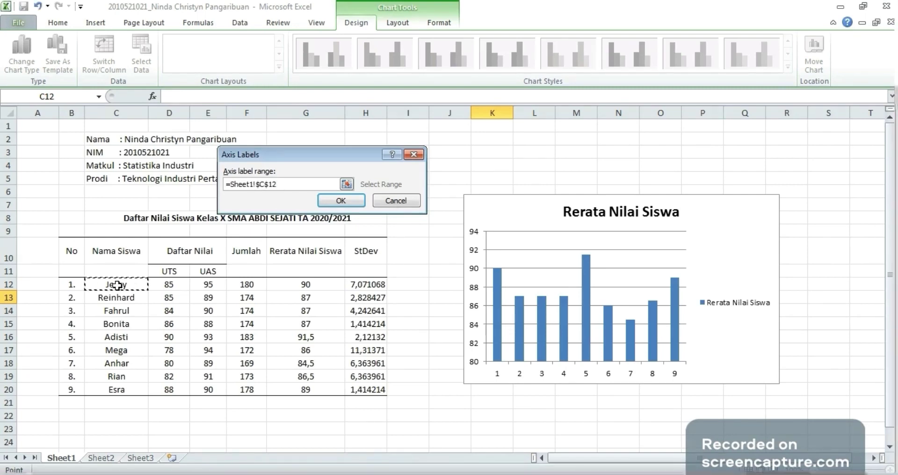
left_click_drag(117, 285, 117, 390)
left_click(121, 388)
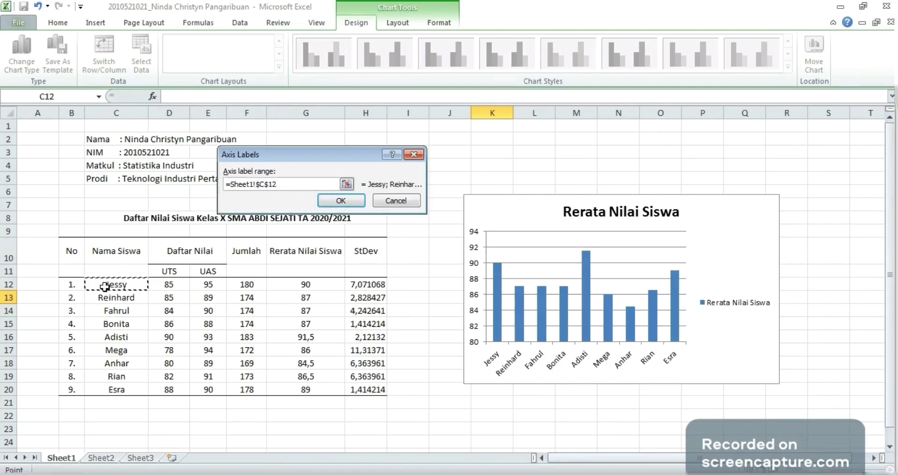
left_click_drag(104, 286, 115, 391)
left_click(115, 392)
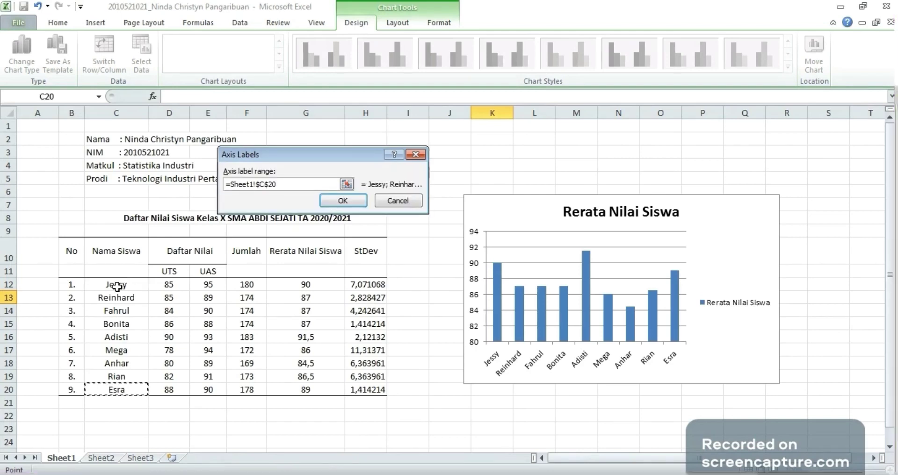
left_click_drag(104, 285, 136, 393)
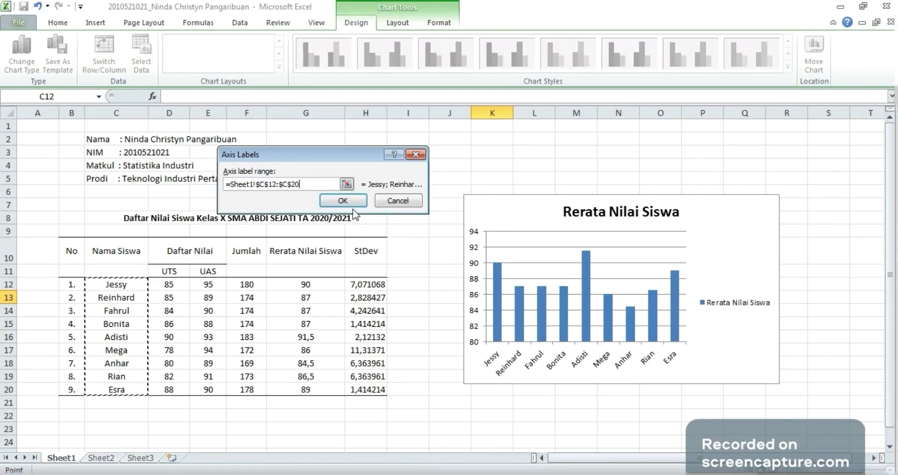
left_click(349, 201)
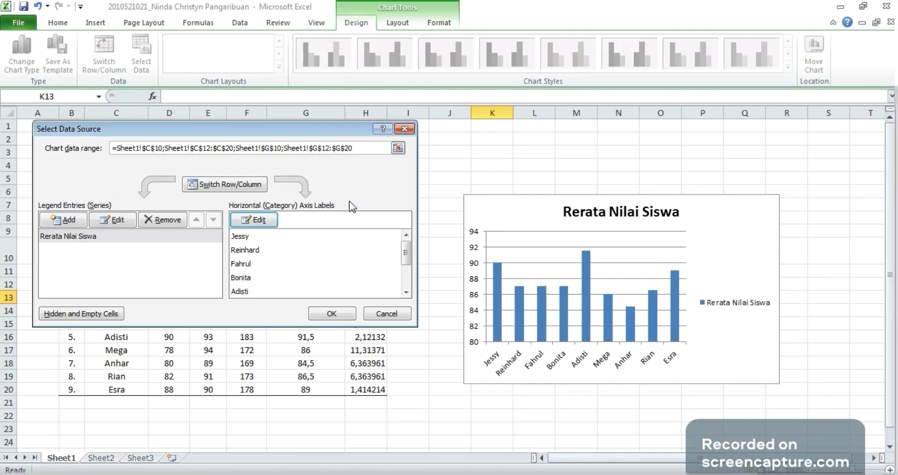
left_click(332, 310)
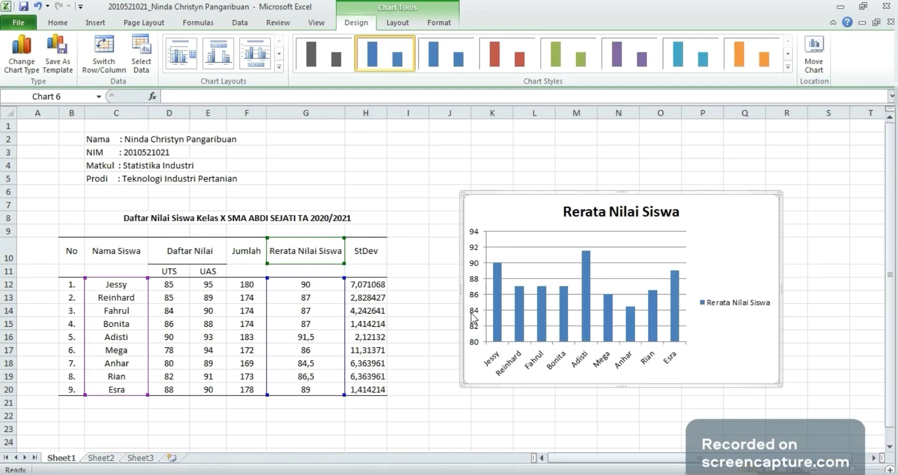
Make the labels of the chart's horizontal and vertical axes bold.
left_click(534, 361)
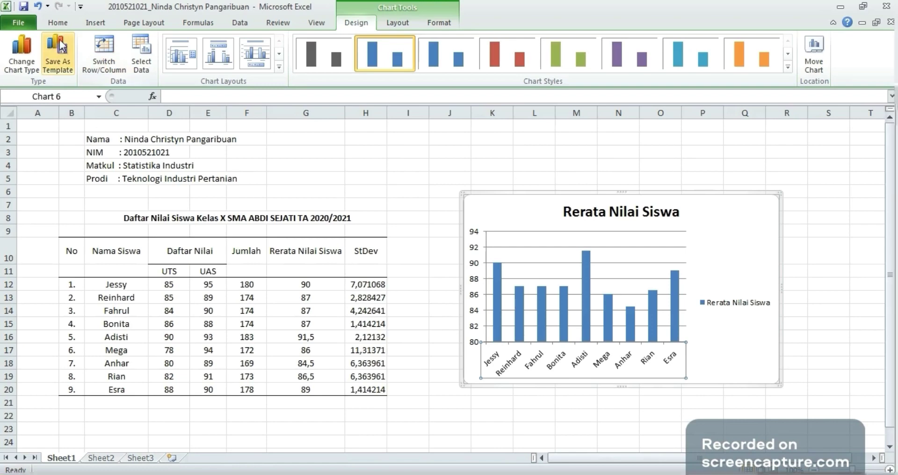
left_click(57, 23)
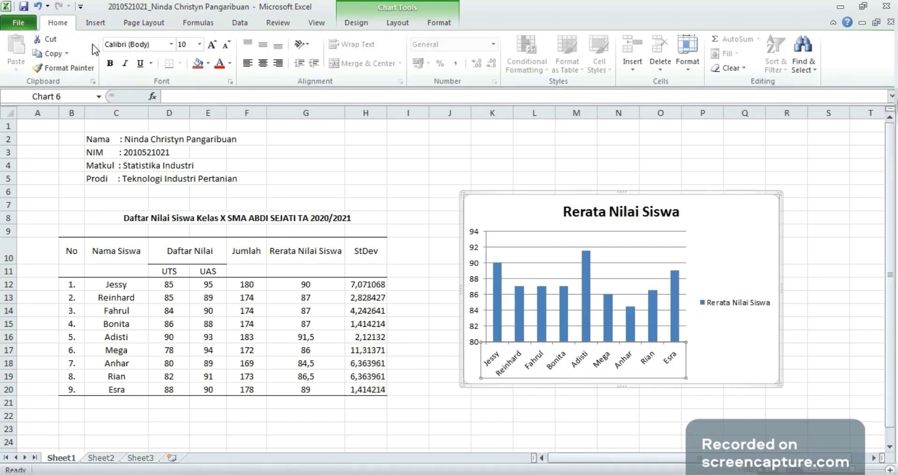
left_click(110, 63)
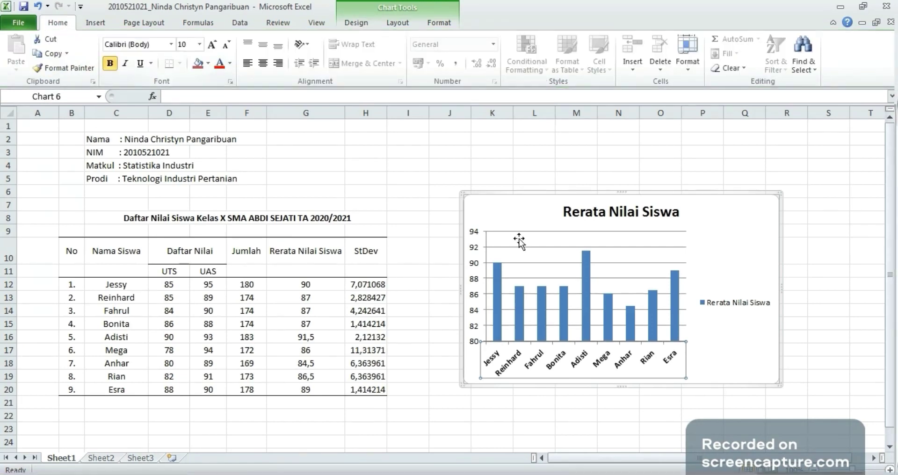
left_click(475, 250)
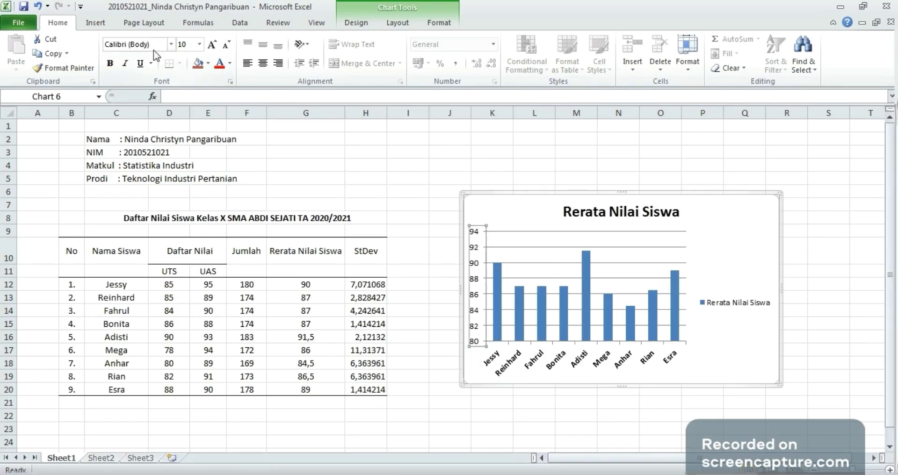
left_click(109, 63)
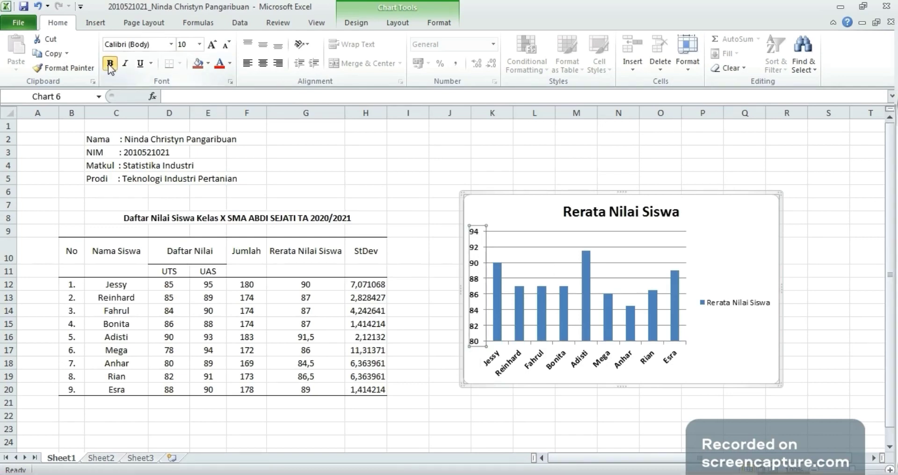
left_click(524, 171)
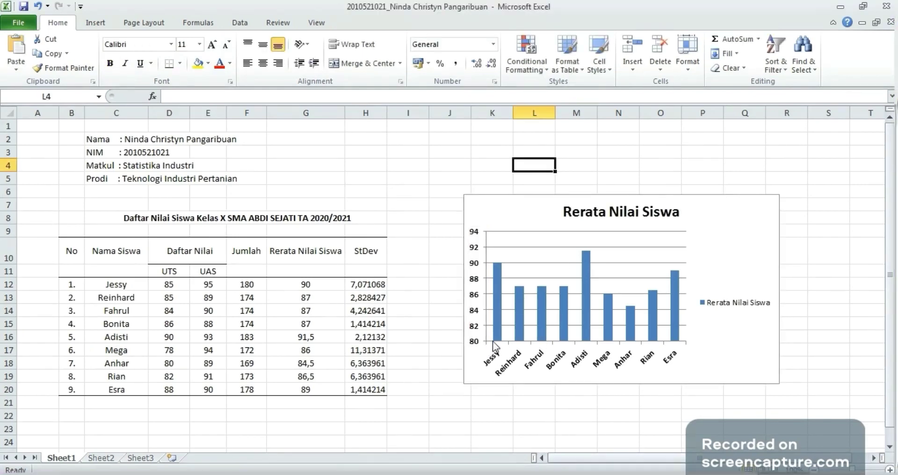
Format the chart's vertical axis with a solid line.
left_click(477, 252)
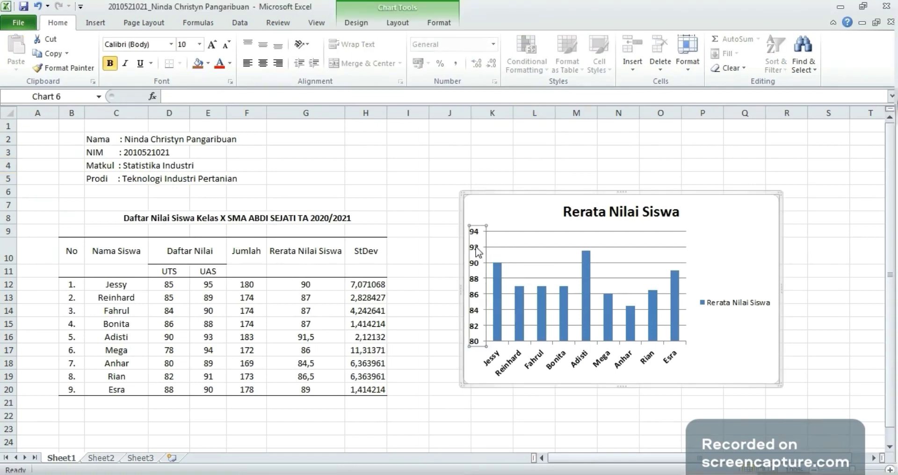
double_click(477, 252)
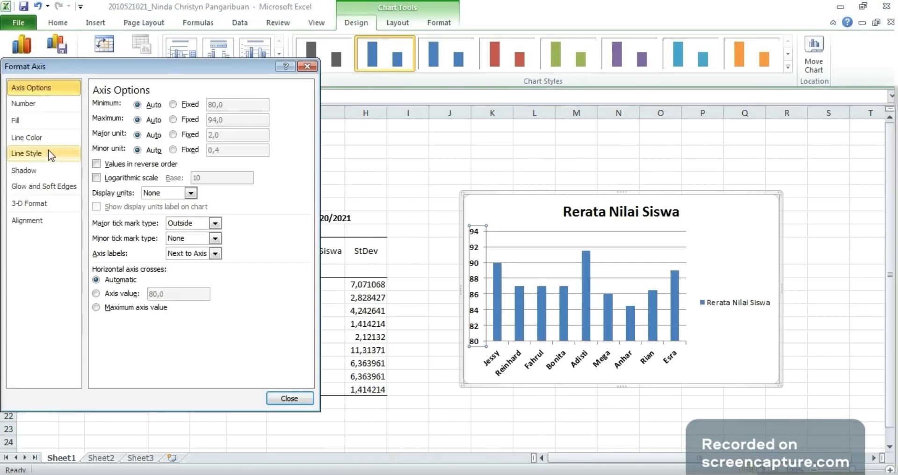
left_click(21, 137)
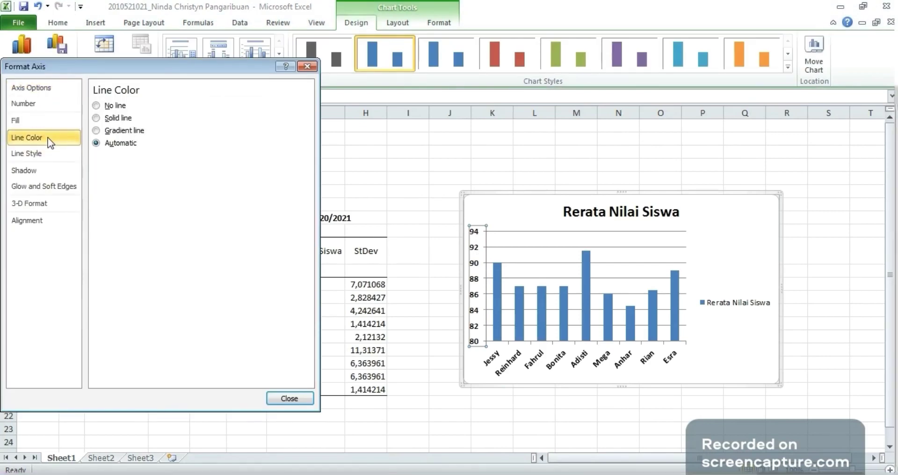
left_click(112, 118)
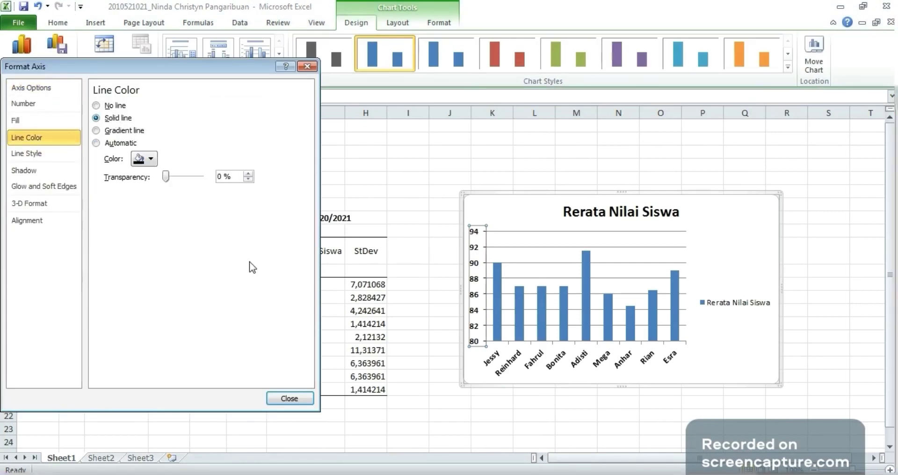
left_click(284, 400)
Give the chart's horizontal category axis a solid line as well.
left_click(583, 360)
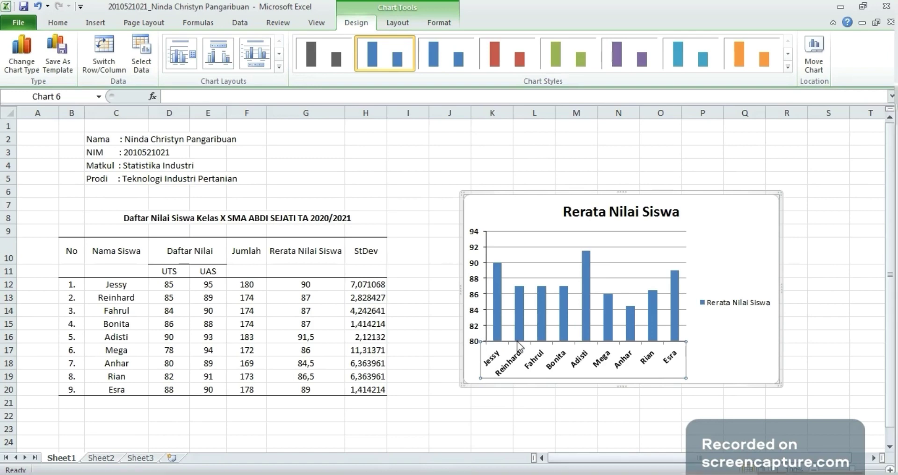
double_click(538, 366)
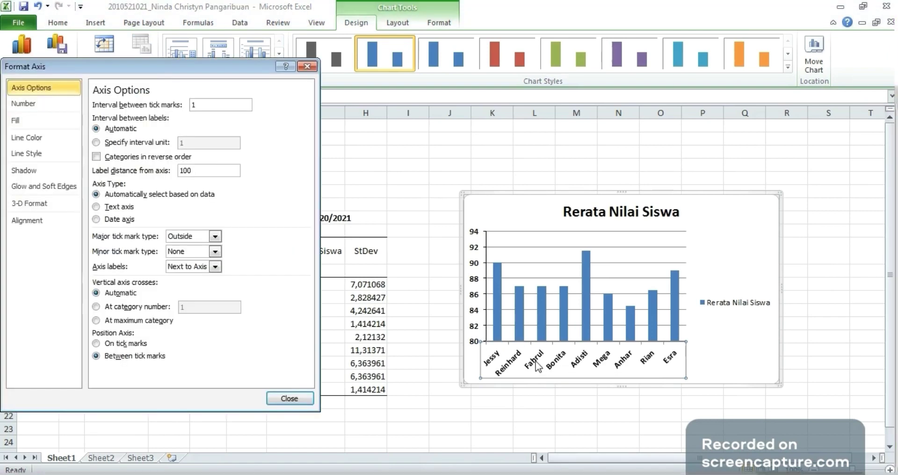
left_click(34, 143)
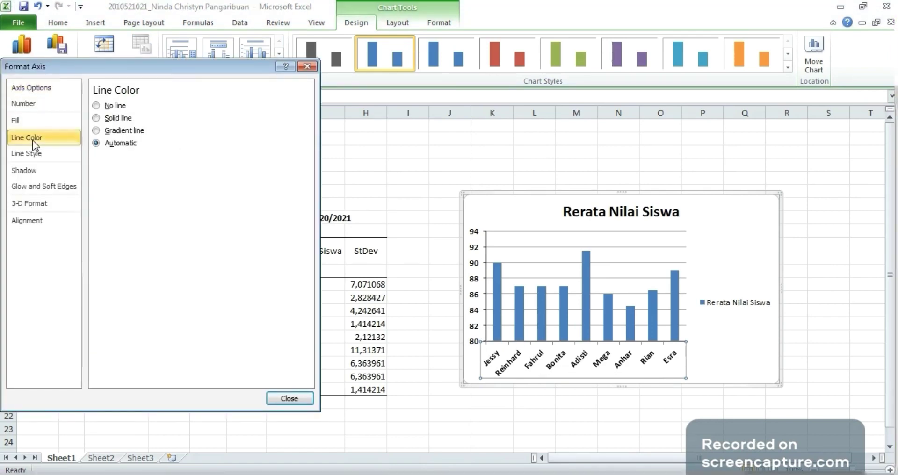
left_click(118, 120)
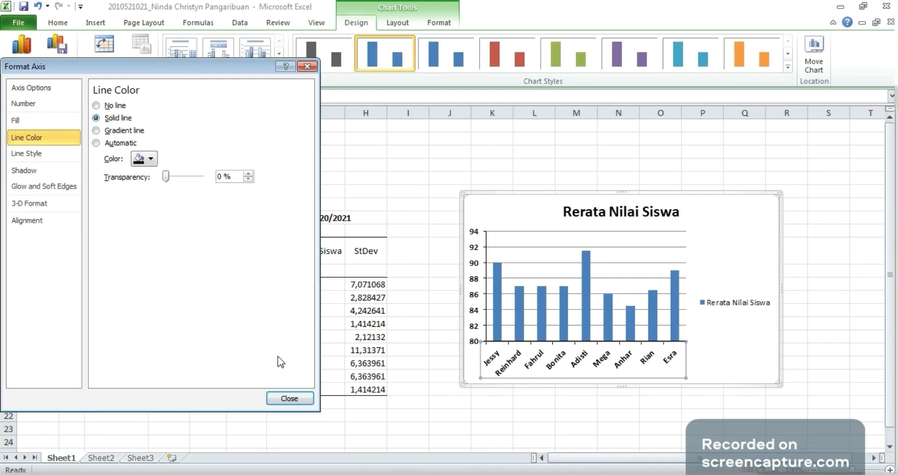
left_click(289, 398)
left_click(587, 423)
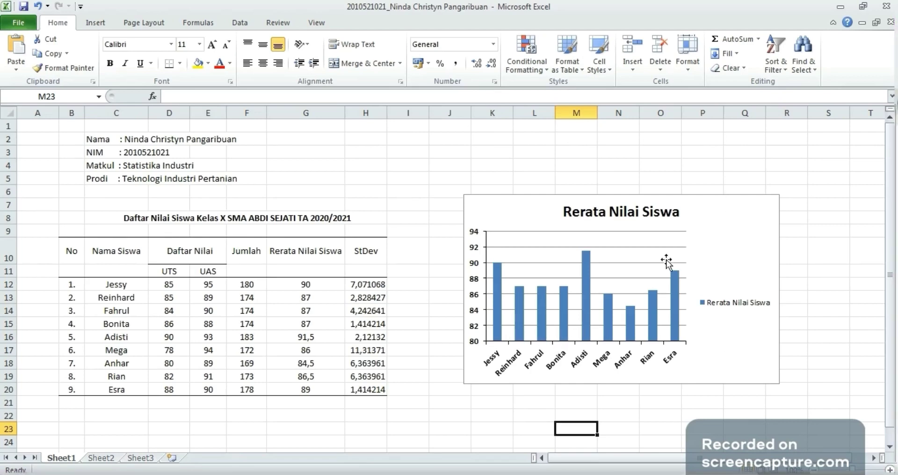
Delete the major gridlines of the vertical axis from the Rerata Nilai Siswa chart.
left_click(617, 415)
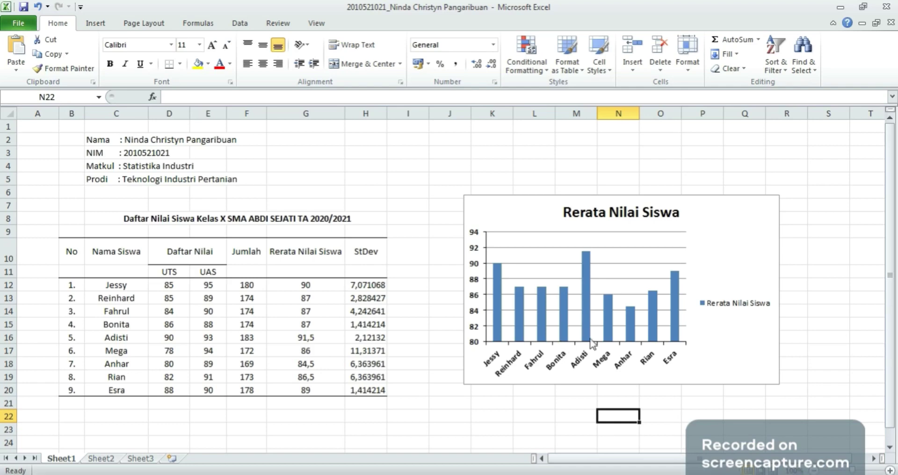
left_click(668, 253)
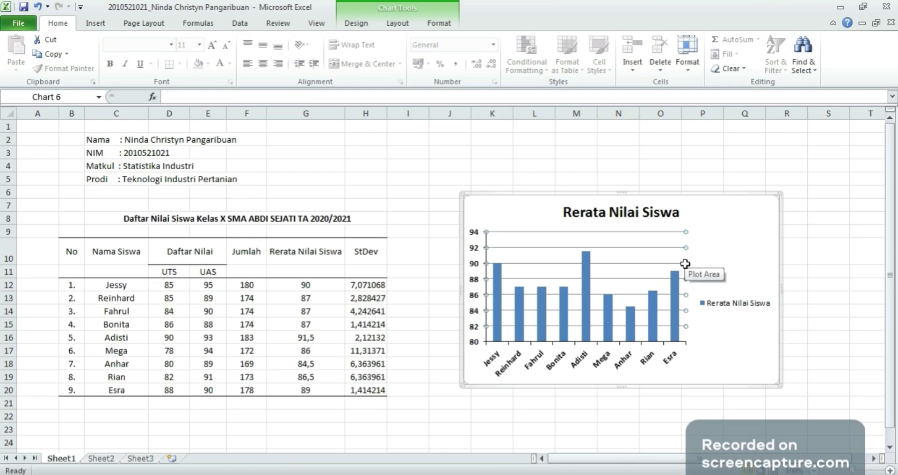
right_click(685, 264)
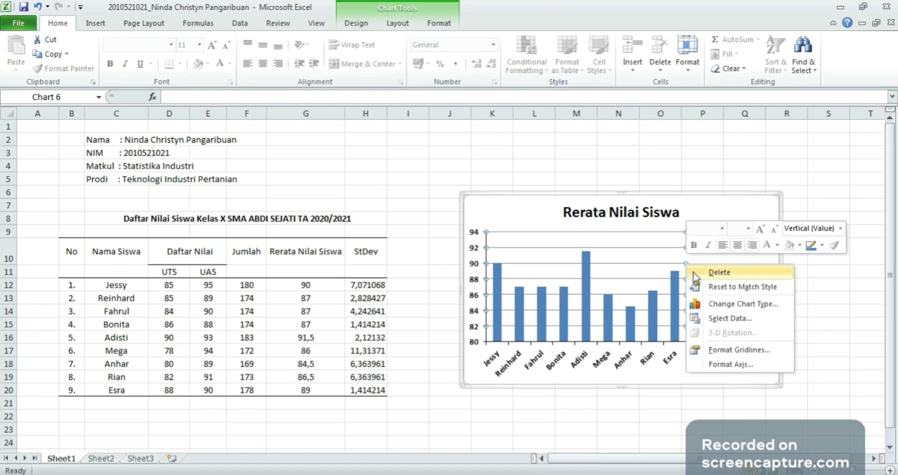
left_click(693, 272)
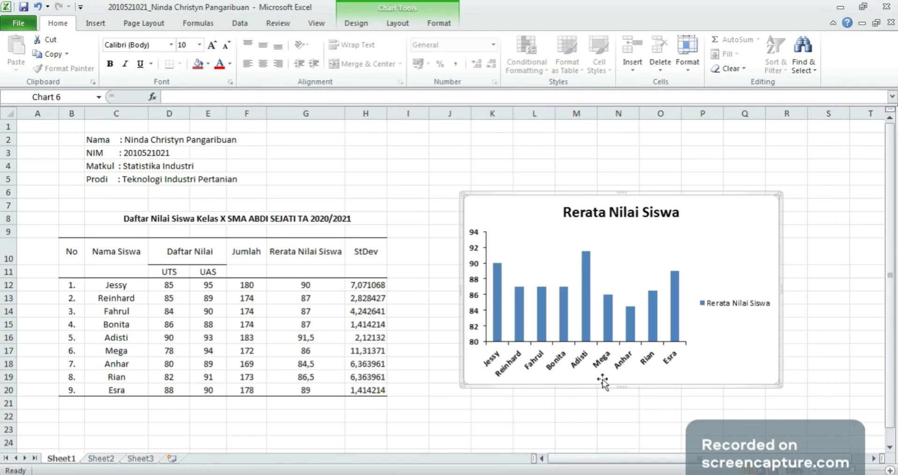
left_click(579, 369)
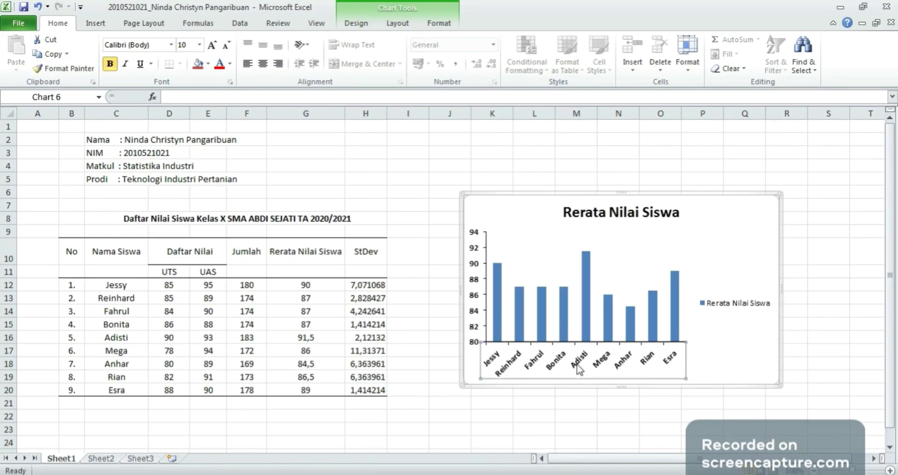
double_click(579, 370)
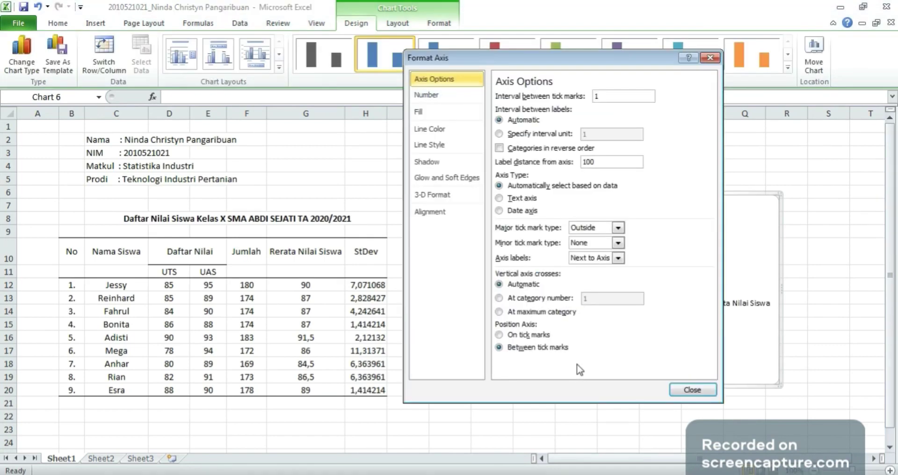
left_click(710, 58)
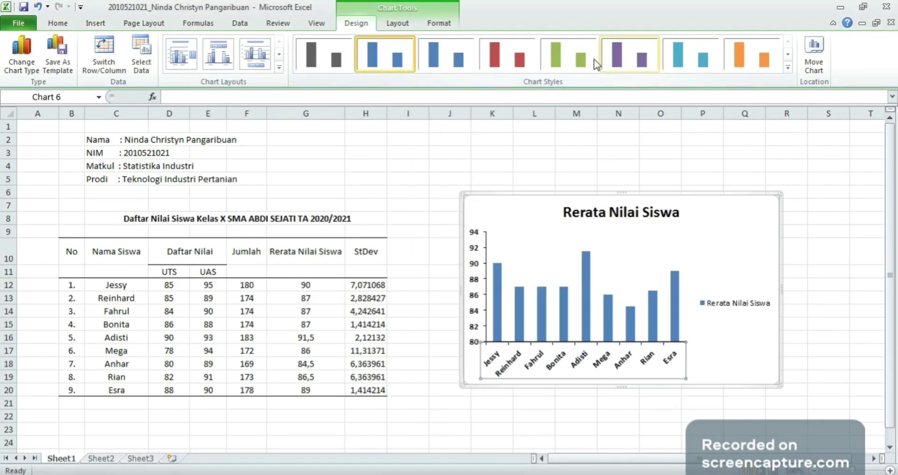
Add a primary horizontal axis title below the axis of the Rerata Nilai Siswa chart.
left_click(388, 27)
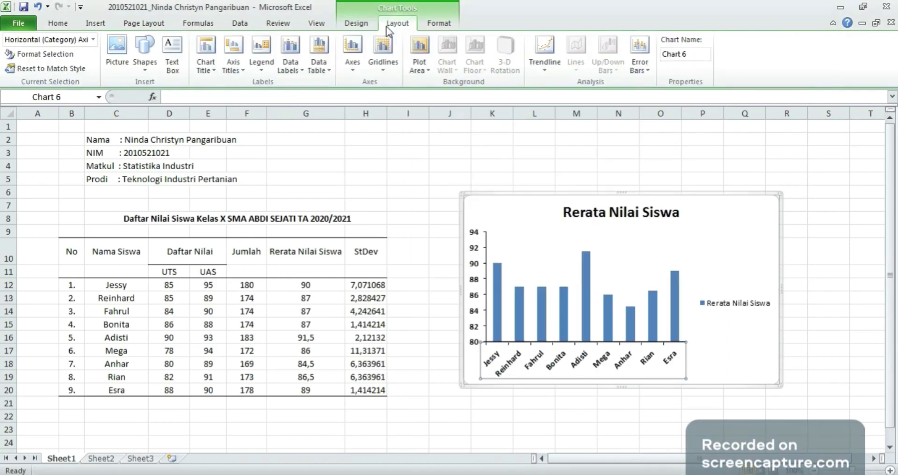
left_click(240, 71)
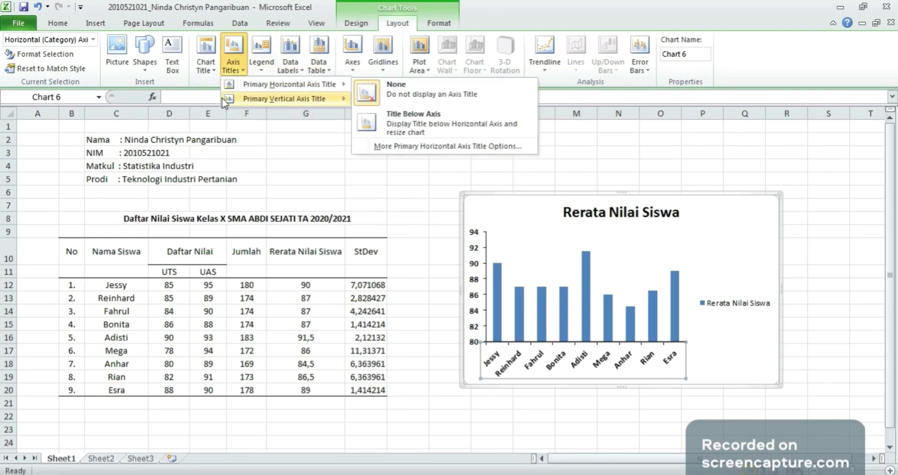
mouse_move(283, 103)
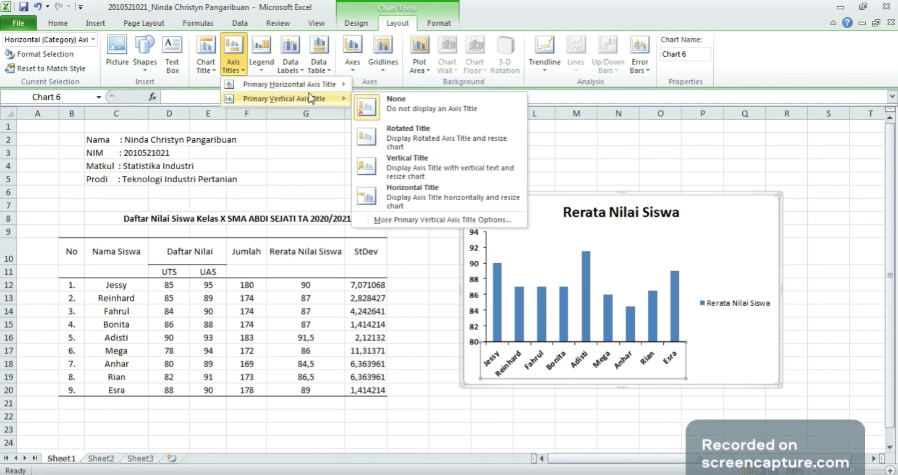
mouse_move(312, 89)
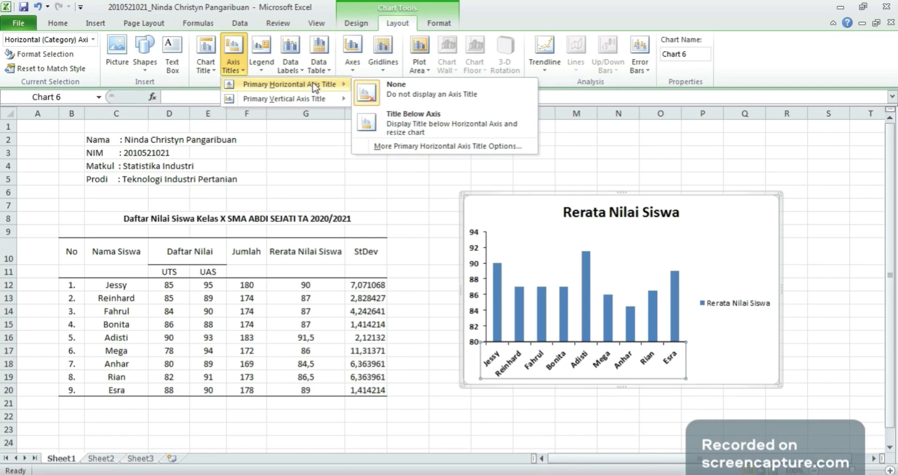
left_click(387, 125)
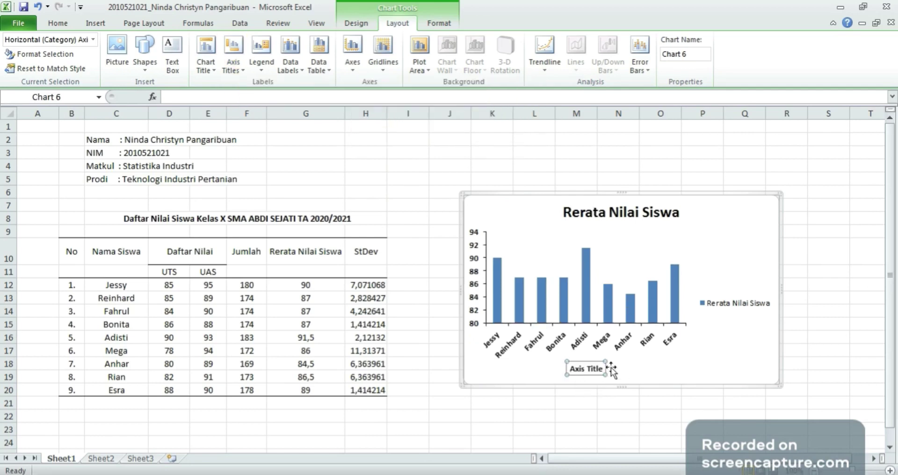
left_click(560, 369)
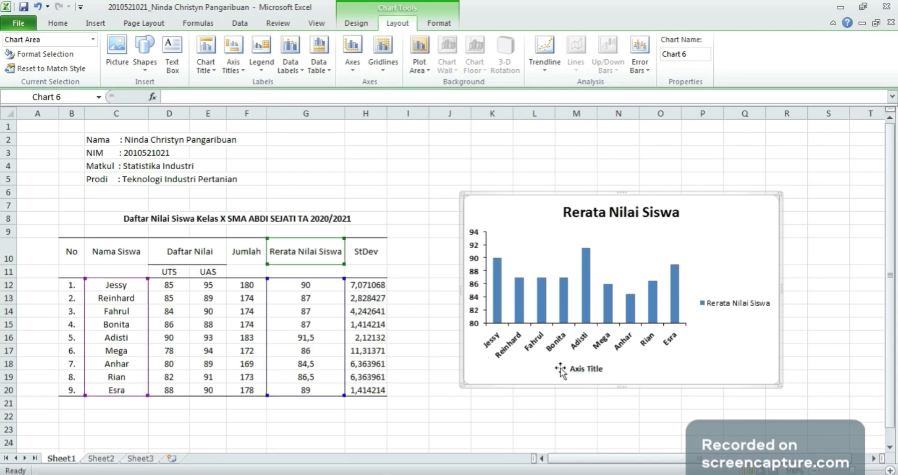
Replace the placeholder text of the chart's horizontal axis title with Nama Siswa.
left_click(602, 369)
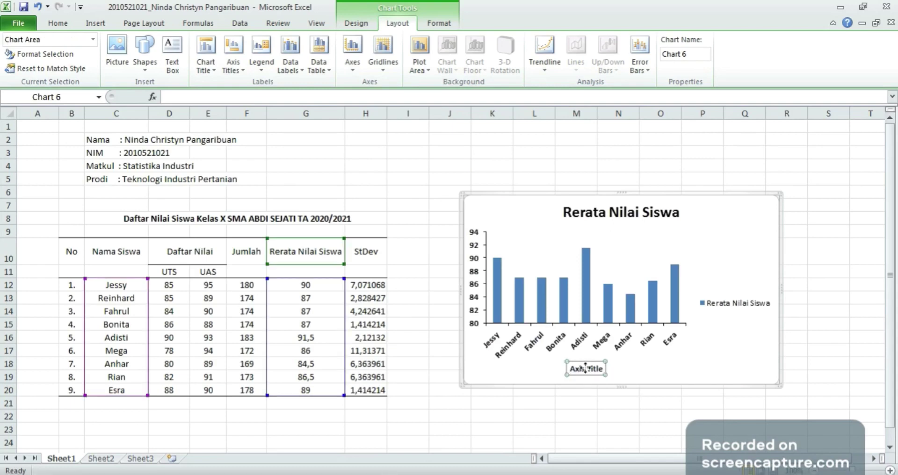
left_click_drag(604, 369, 569, 371)
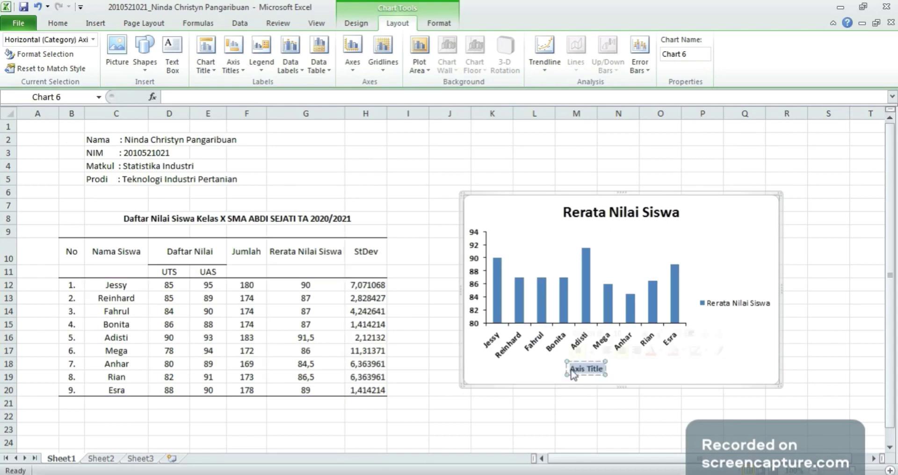
key("BackSpace")
type("N")
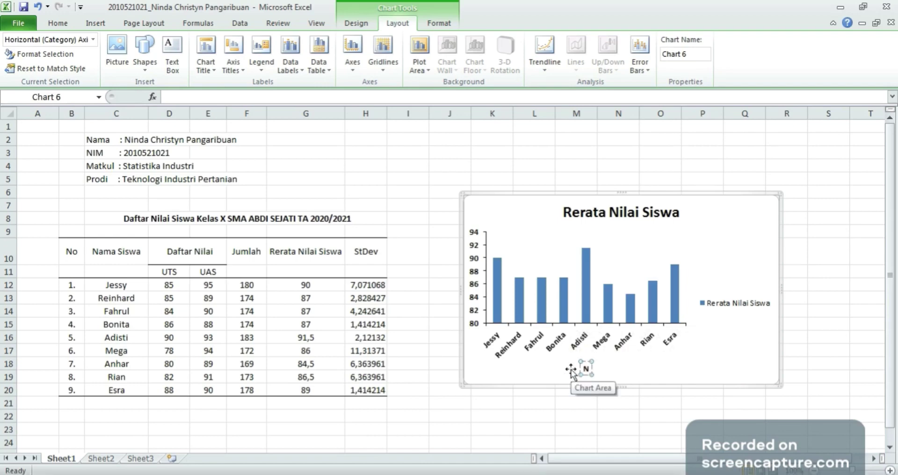
type("ama Siswa")
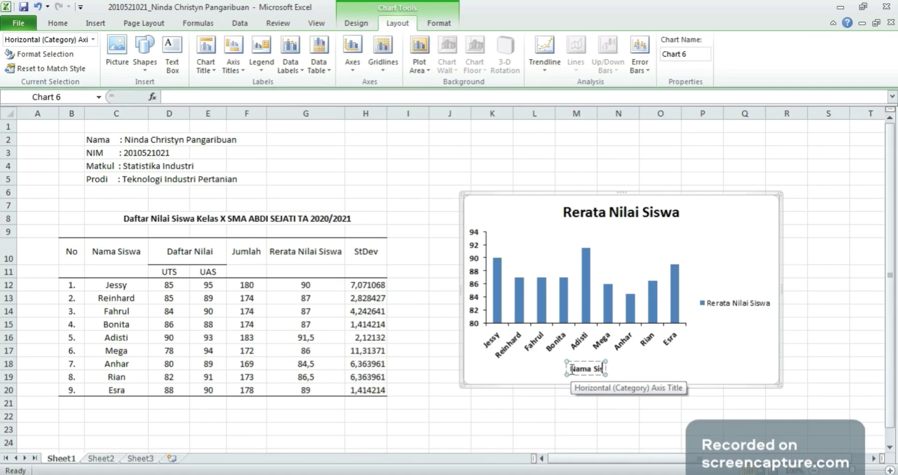
left_click(665, 374)
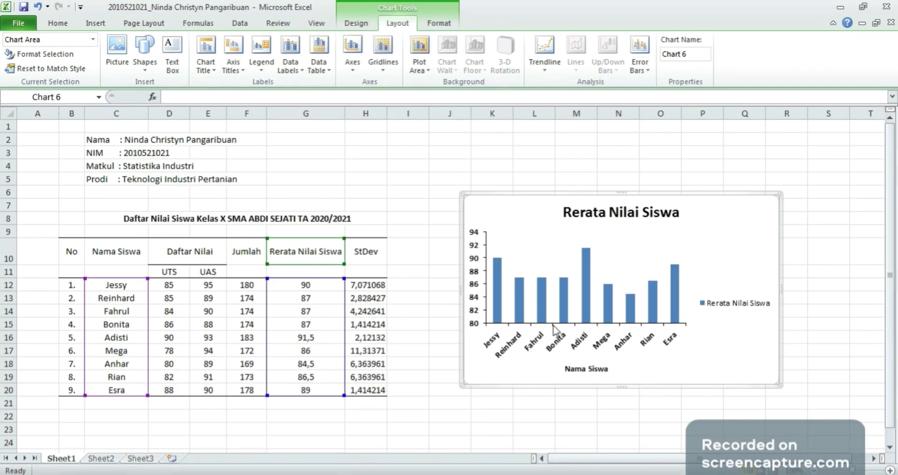
Add a rotated primary vertical axis title to the chart and set its text to Rerata Nilai Siswa.
left_click(476, 288)
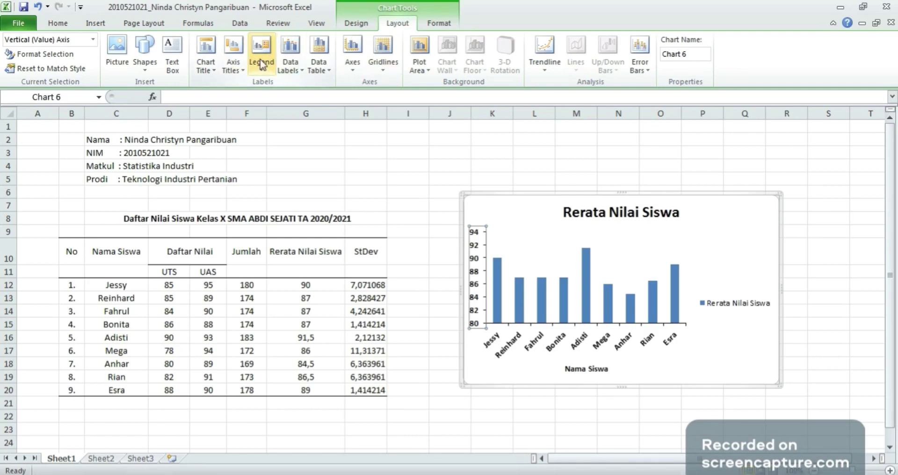
left_click(243, 69)
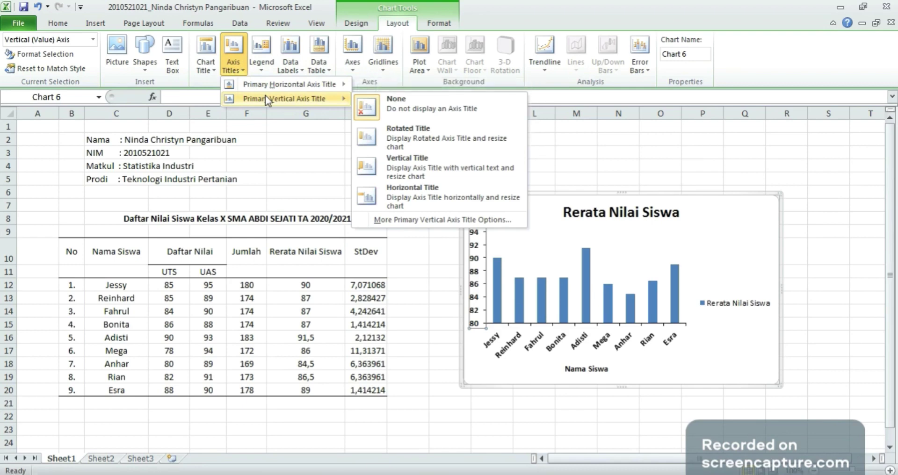
left_click(388, 136)
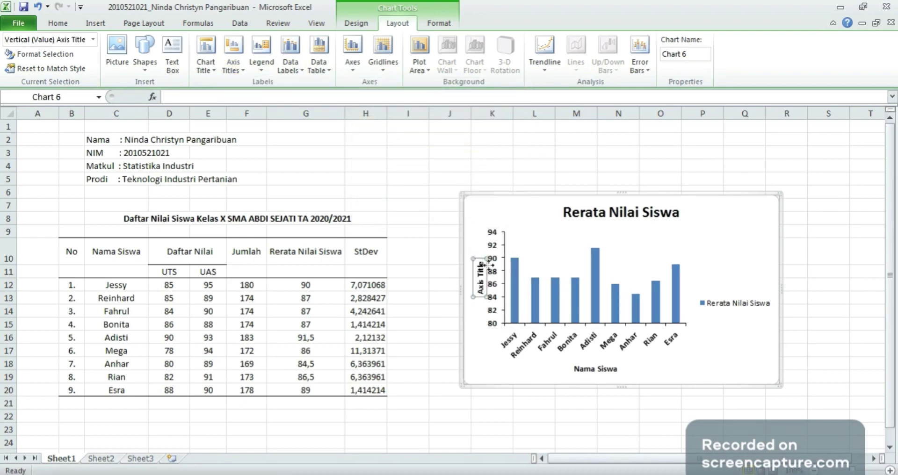
left_click_drag(481, 263, 480, 284)
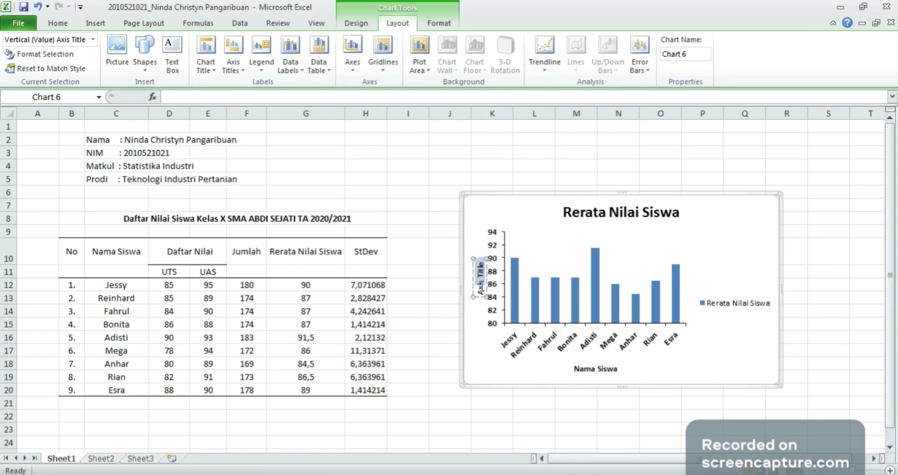
key("BackSpace")
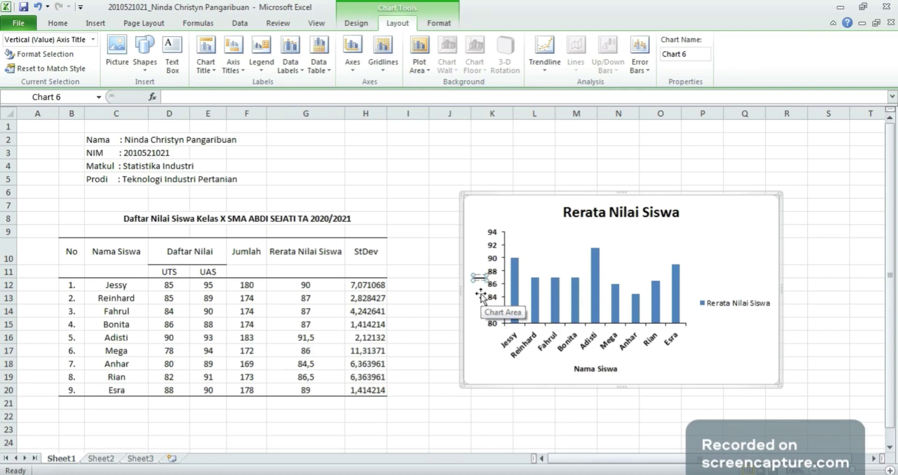
type("N")
type("erata")
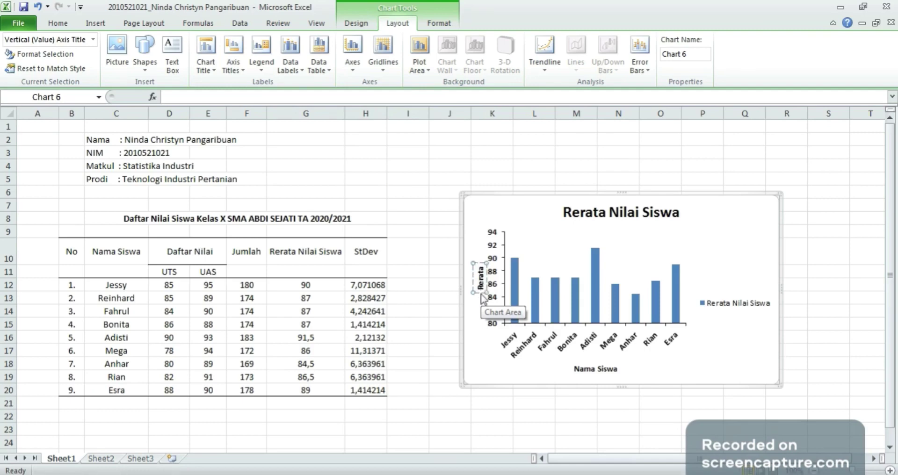
type(" Nilai")
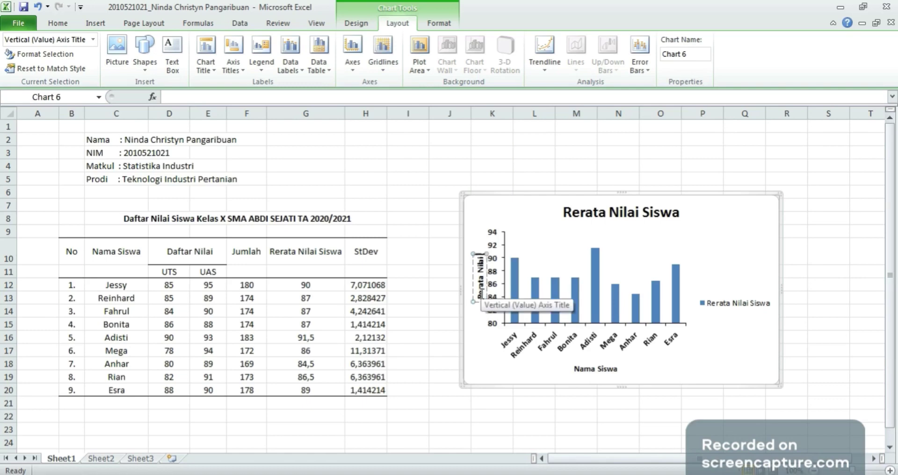
type(" Siswa")
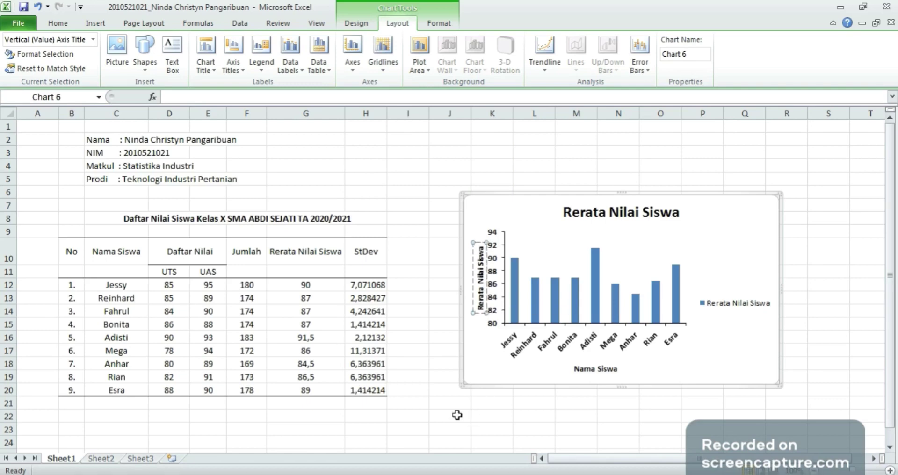
left_click(439, 363)
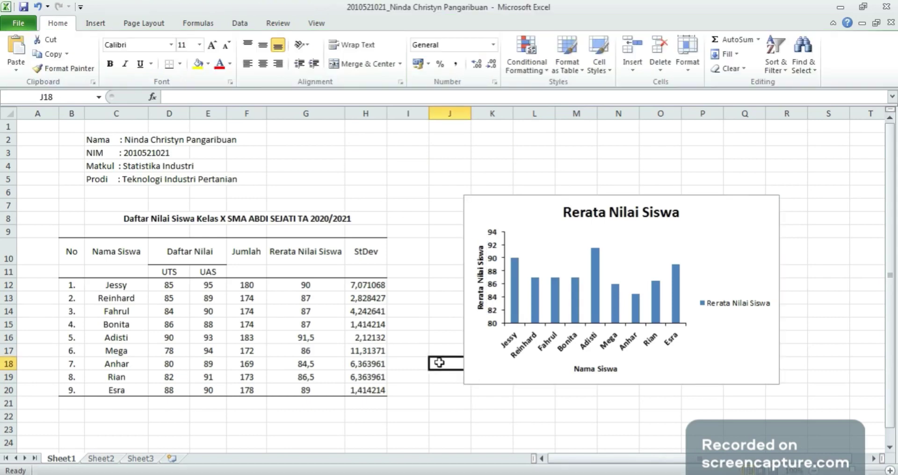
Move the vertical axis title slightly left, away from the axis numbers.
left_click(483, 284)
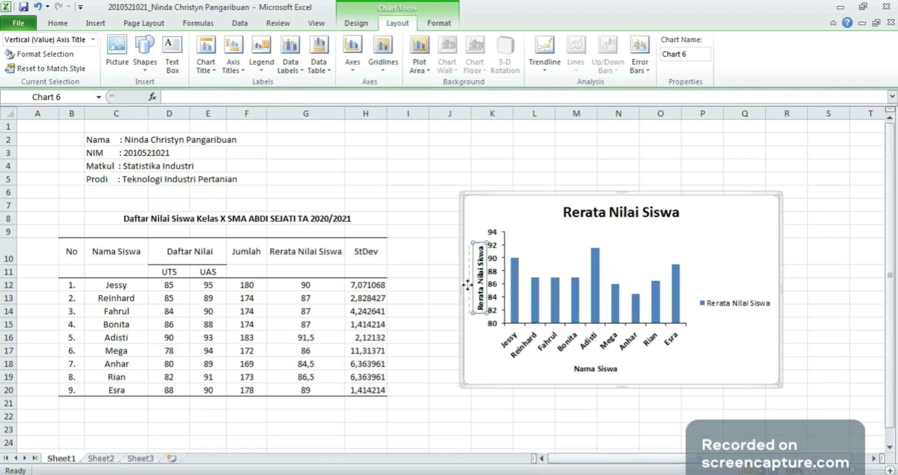
left_click_drag(467, 284, 467, 284)
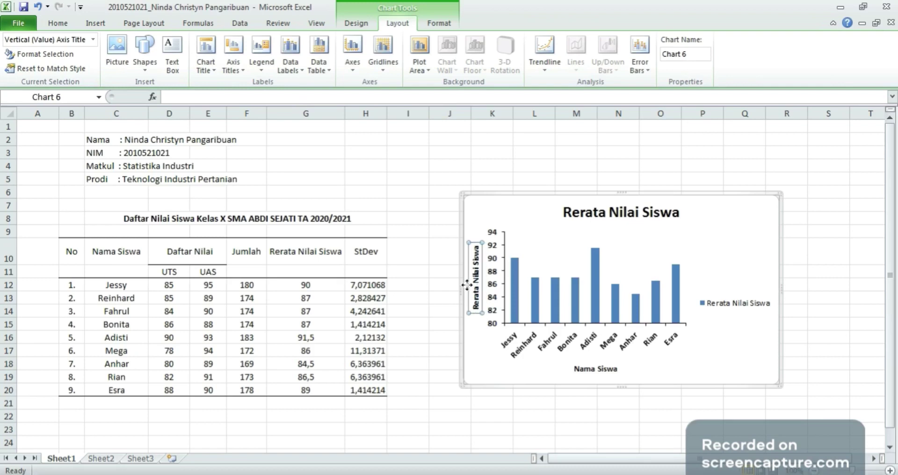
left_click(445, 308)
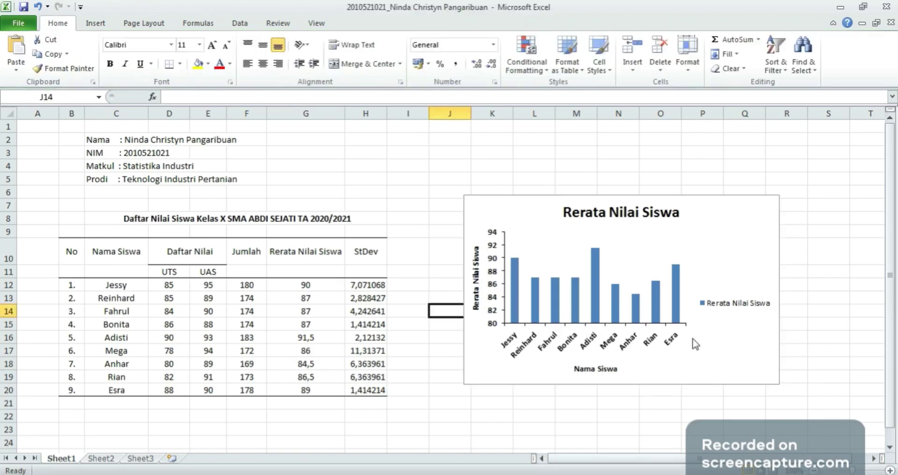
Widen the chart's plot area slightly toward the legend and shift it down a little from the chart title.
left_click(651, 310)
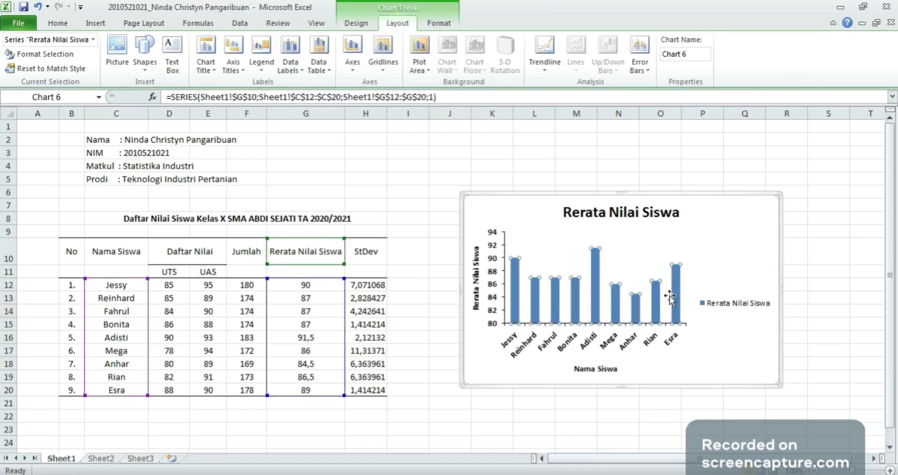
left_click(635, 258)
left_click_drag(686, 277, 695, 278)
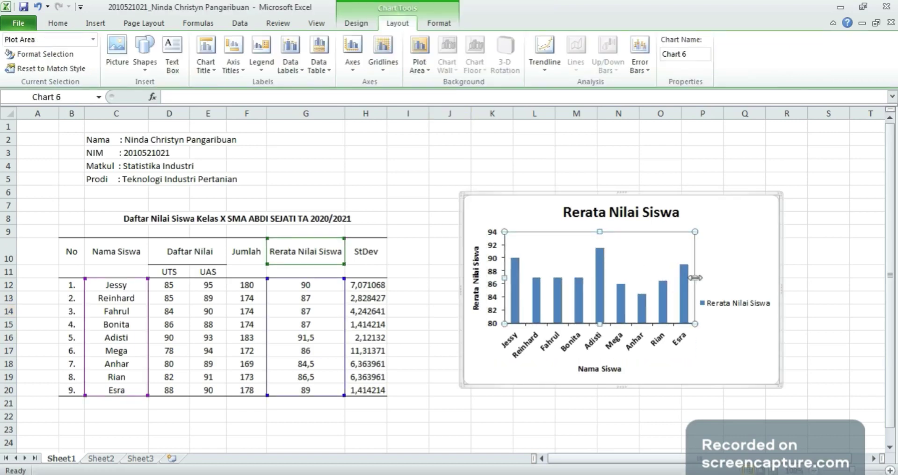
left_click(826, 289)
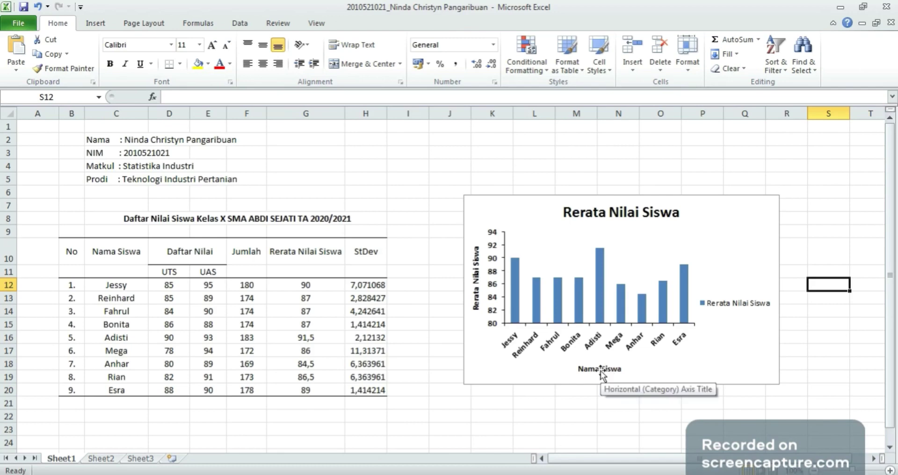
left_click(621, 311)
left_click(623, 261)
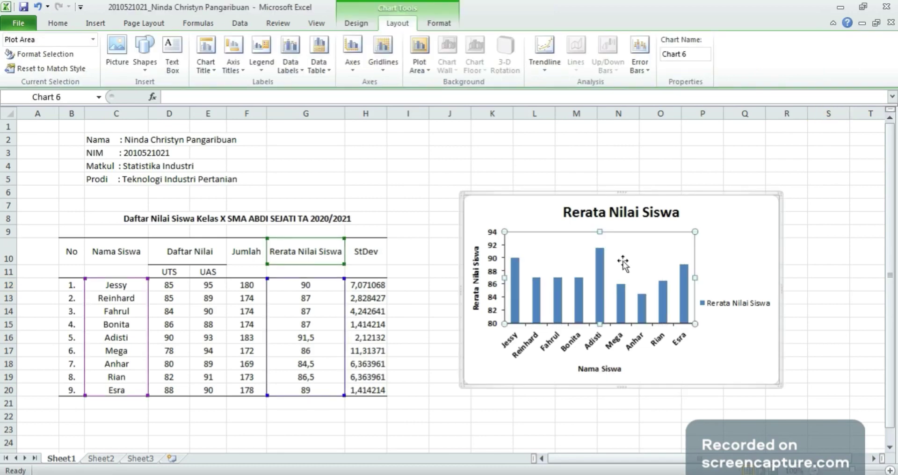
left_click_drag(626, 232, 629, 237)
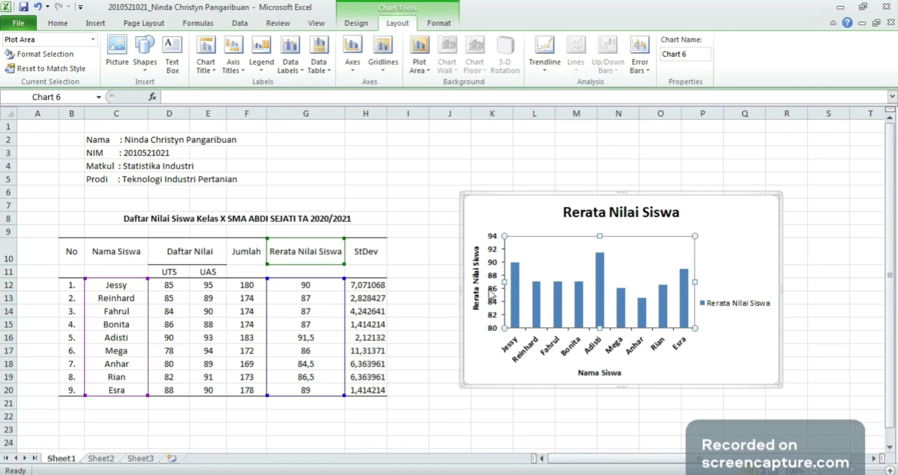
Move the vertical axis title slightly down so it lines up with the middle of the vertical axis.
left_click(474, 287)
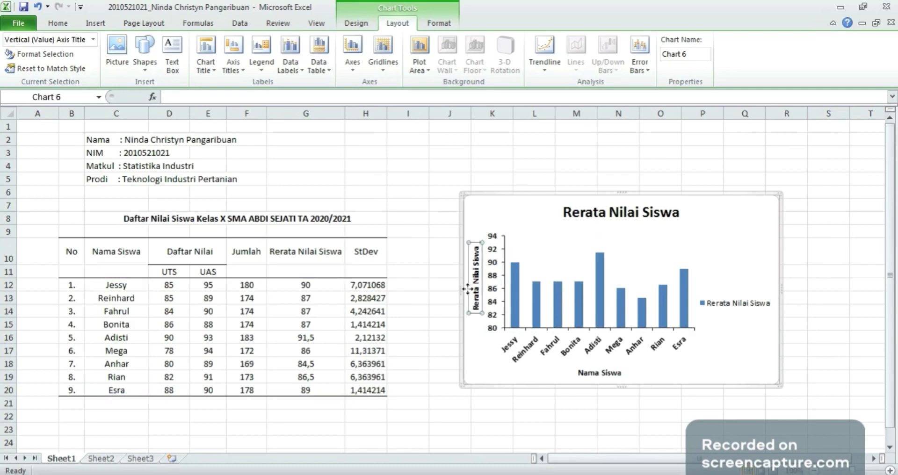
double_click(467, 289)
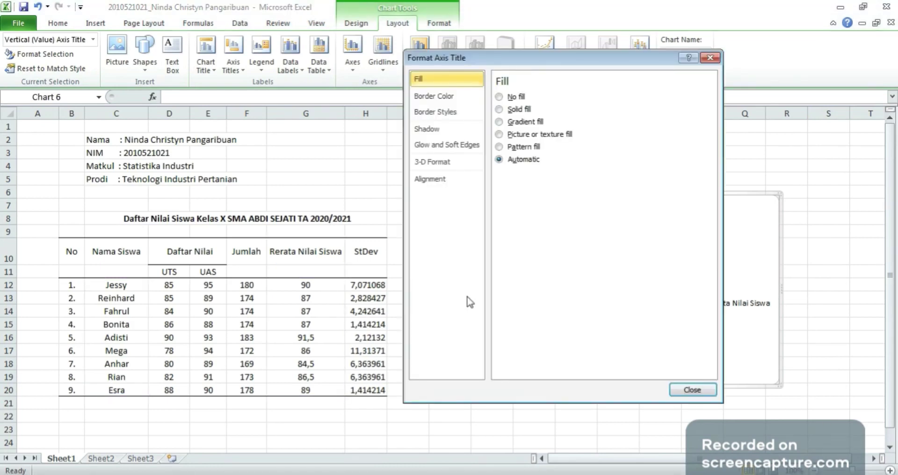
left_click(709, 58)
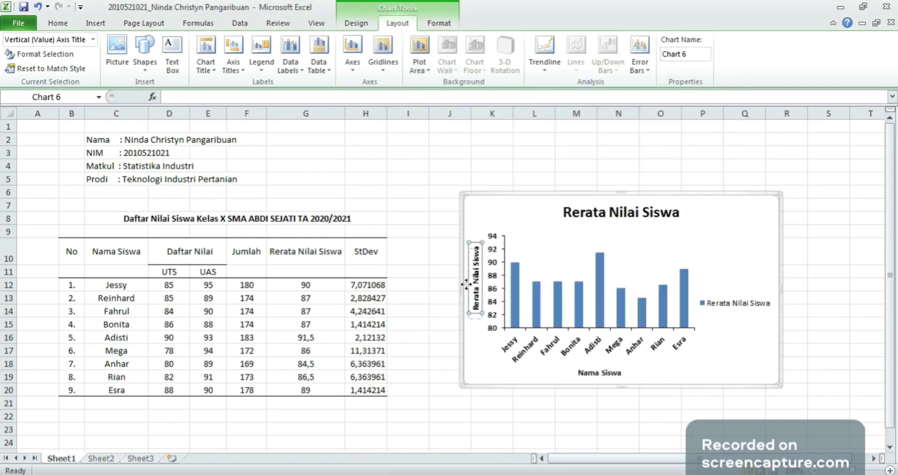
left_click_drag(466, 286, 467, 295)
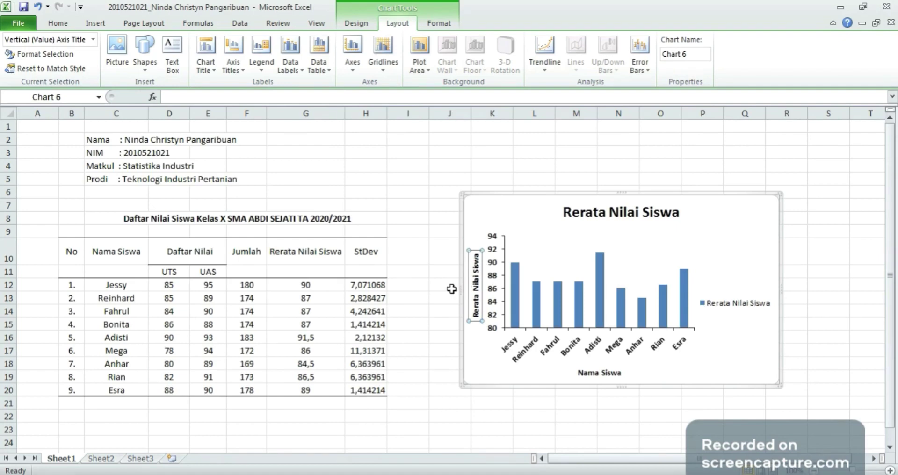
left_click(443, 290)
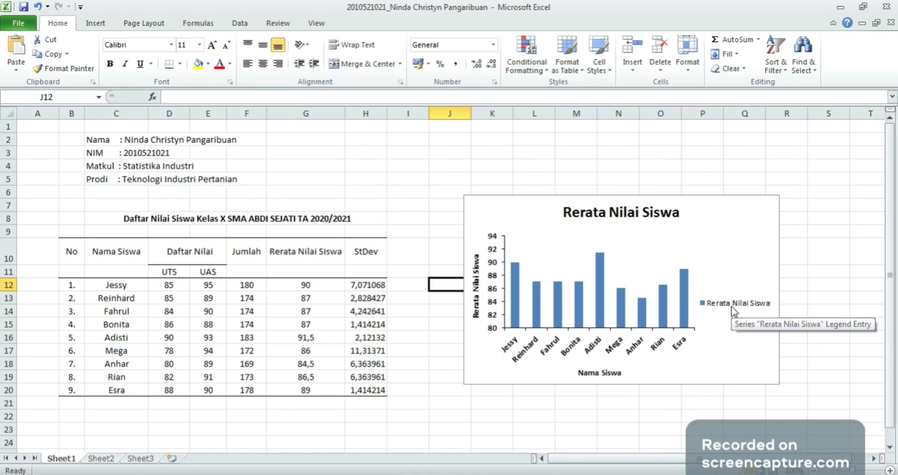
Add error bars to the Rerata Nilai Siswa series with a custom error amount and open the specification of its values.
mouse_move(563, 322)
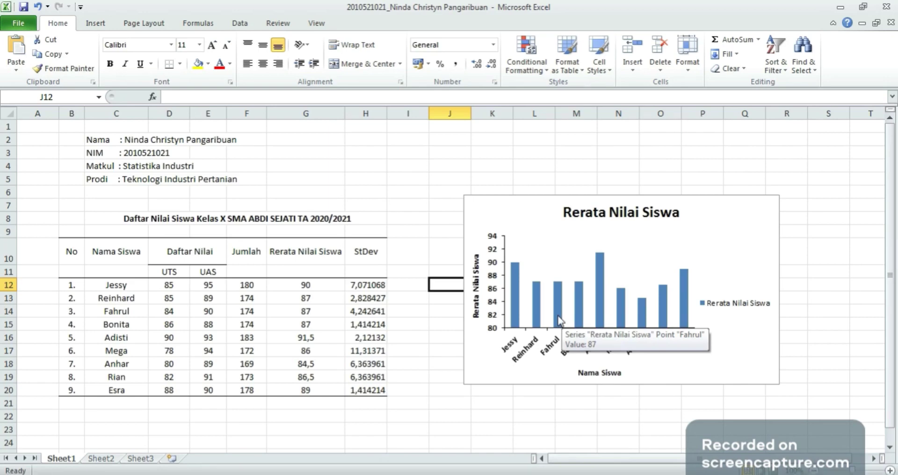
left_click(559, 321)
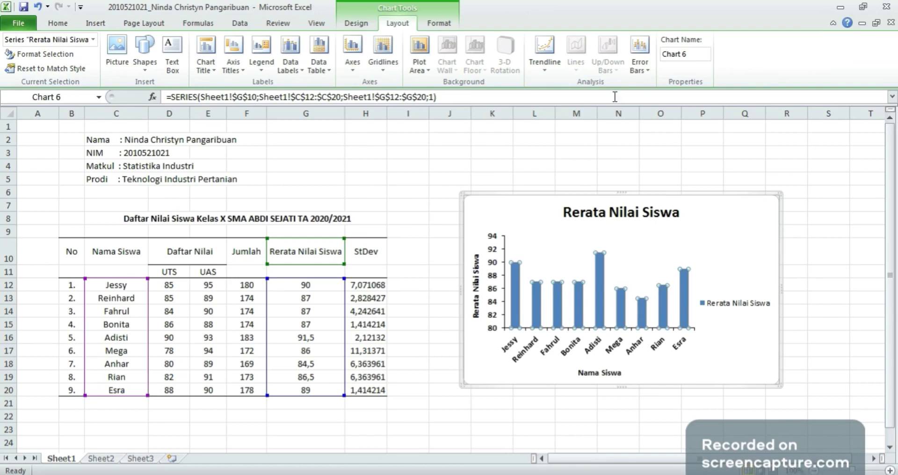
left_click(641, 70)
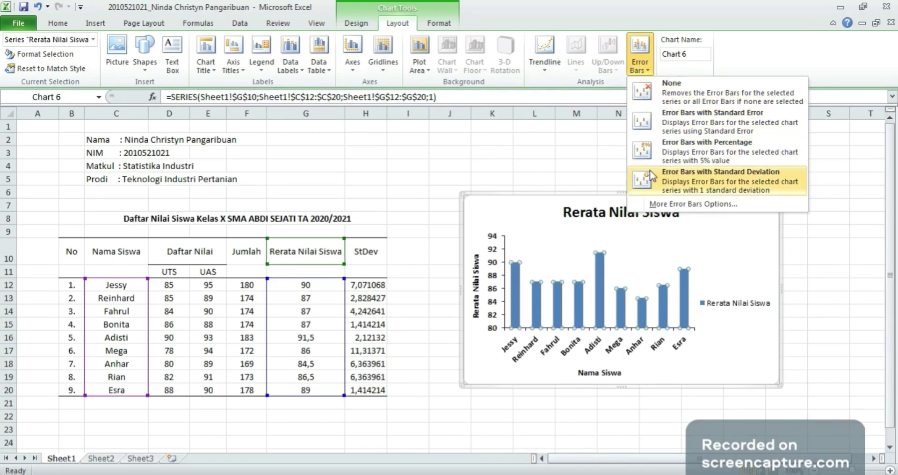
left_click(653, 204)
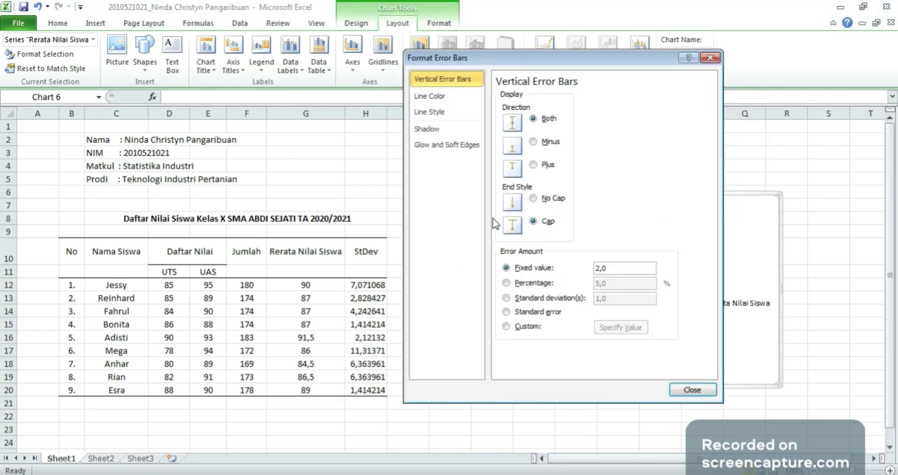
left_click(505, 326)
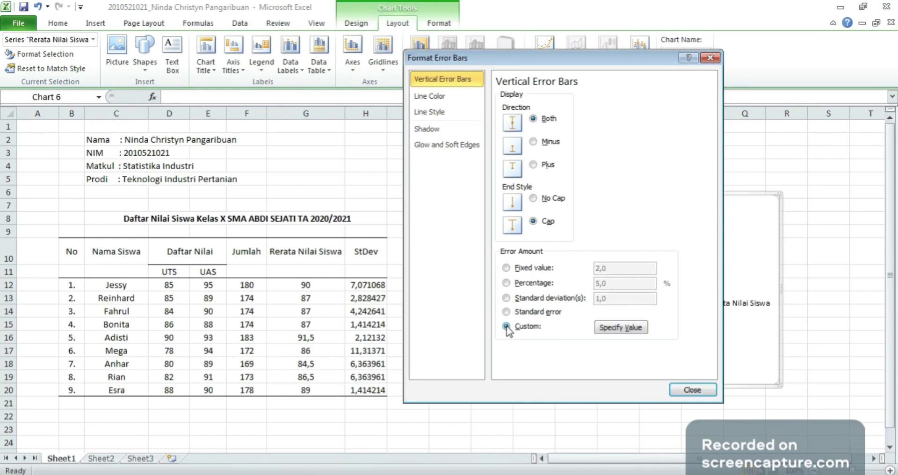
left_click(630, 329)
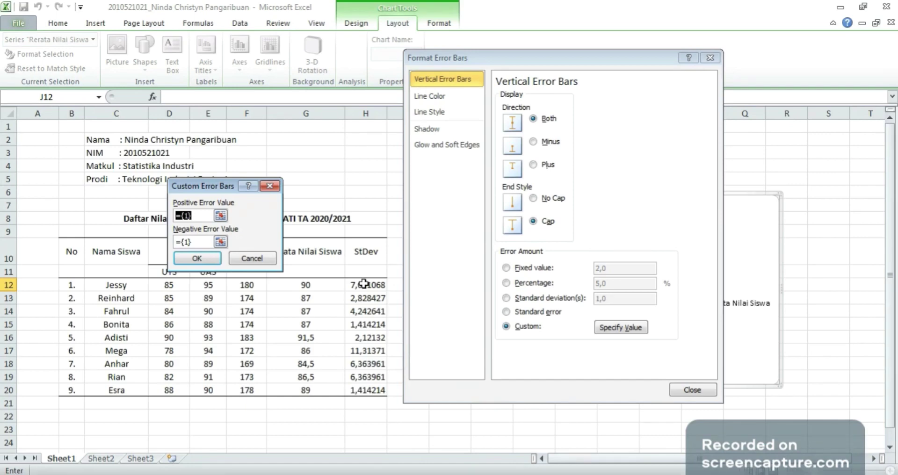
Set the positive error value of the custom error bars to the StDev range H12:H20.
left_click_drag(363, 284, 364, 390)
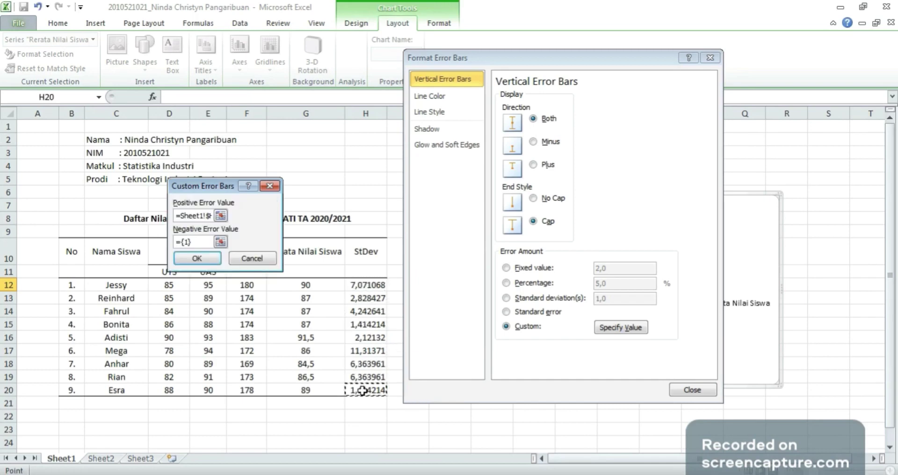
key("Tab")
left_click_drag(364, 285, 370, 386)
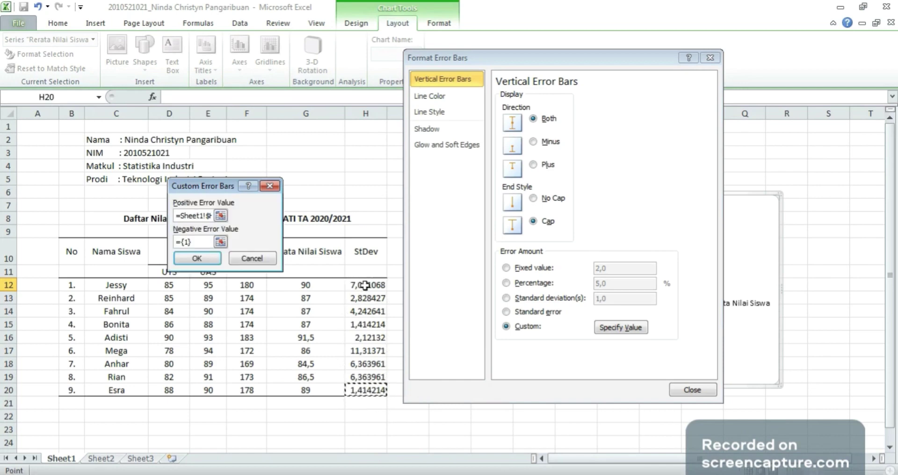
left_click_drag(365, 284, 369, 386)
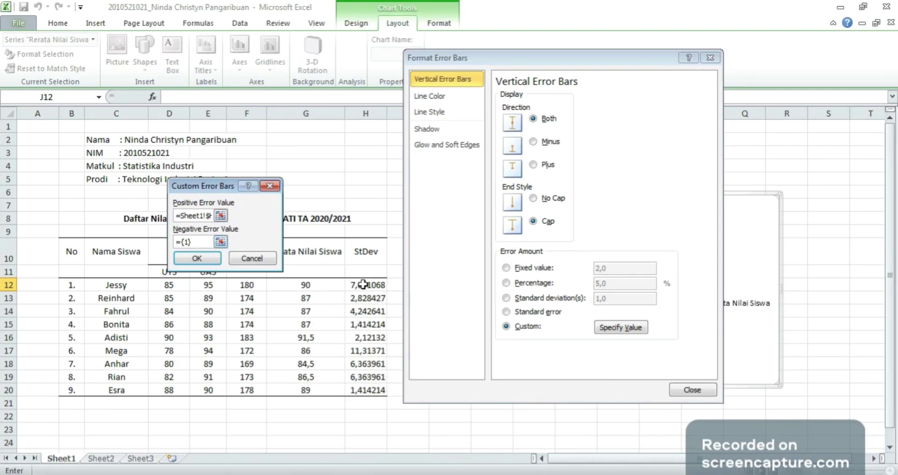
Try to add the StDev range H12:H20 as the negative error value and apply the custom error bars.
left_click_drag(363, 285, 369, 391)
left_click(198, 259)
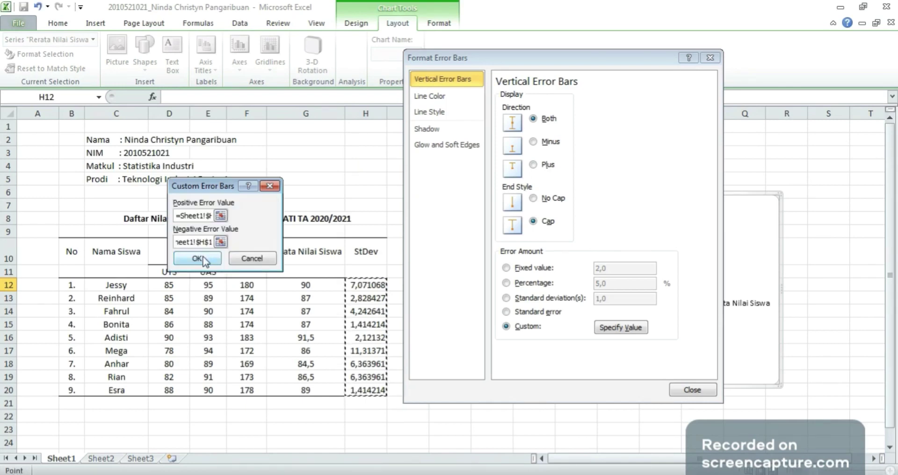
left_click(679, 207)
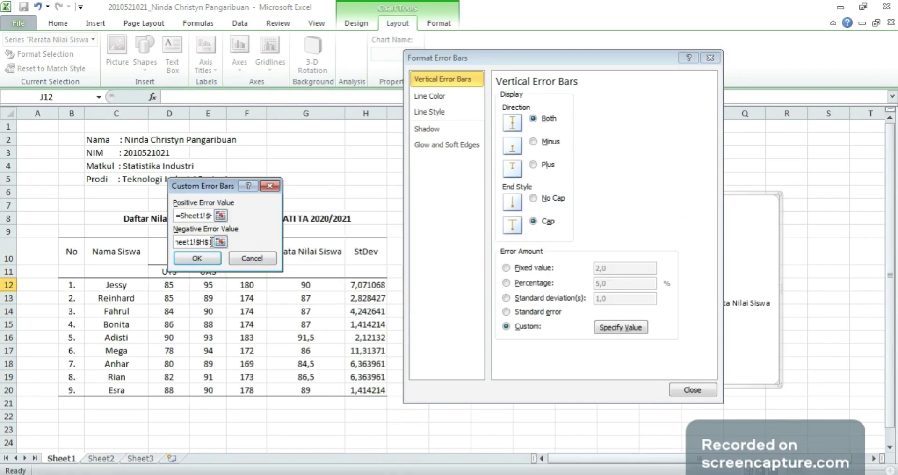
Clear the negative error value, set it to the StDev range H12:H20, and apply the custom error bars.
left_click_drag(211, 242, 170, 241)
key("BackSpace")
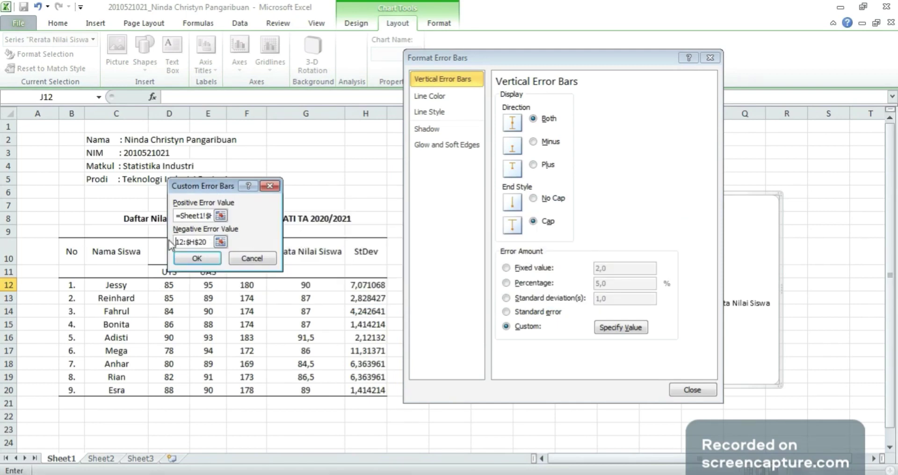
left_click_drag(210, 242, 157, 236)
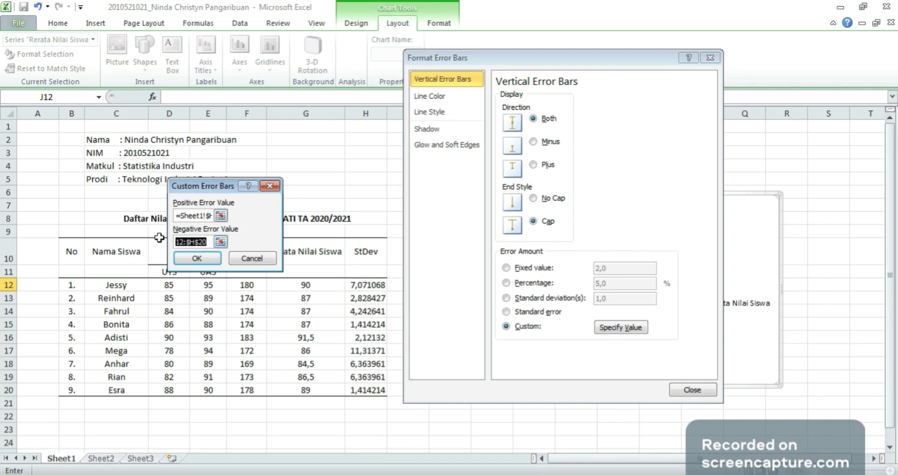
key("BackSpace")
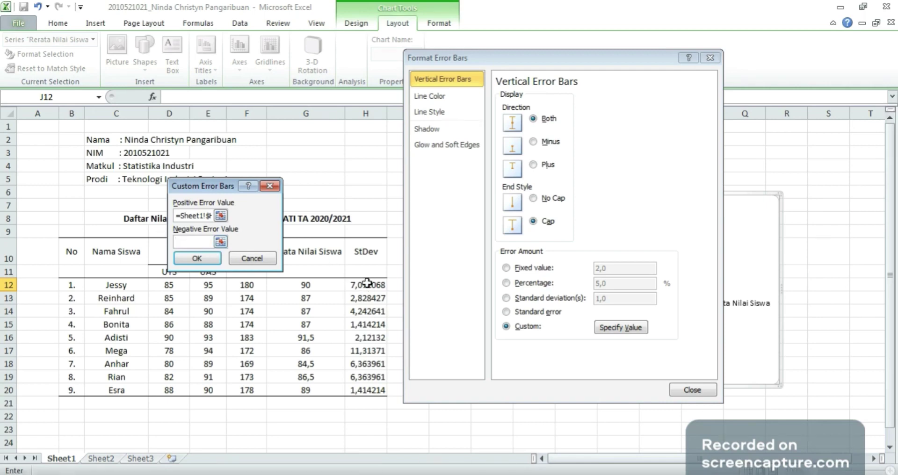
left_click_drag(367, 289, 367, 387)
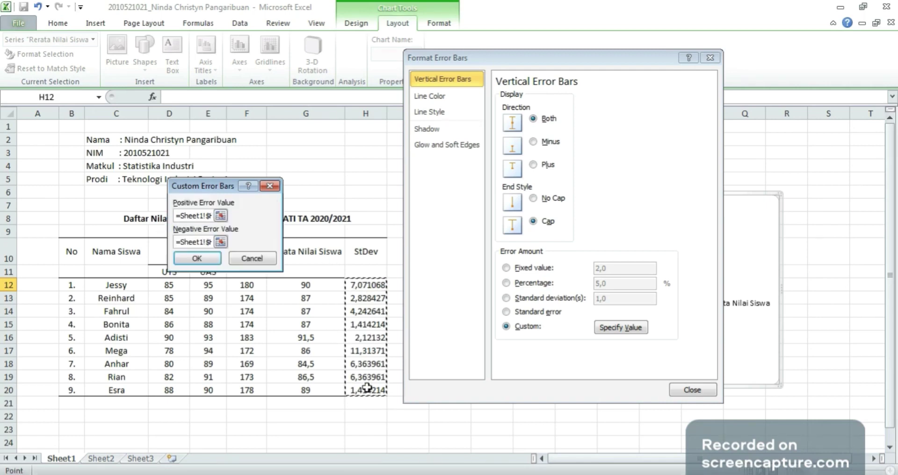
left_click(195, 257)
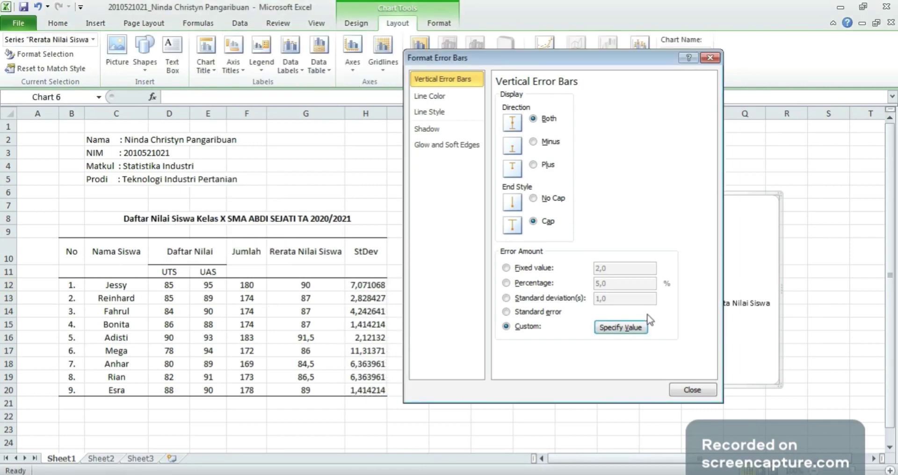
left_click(690, 390)
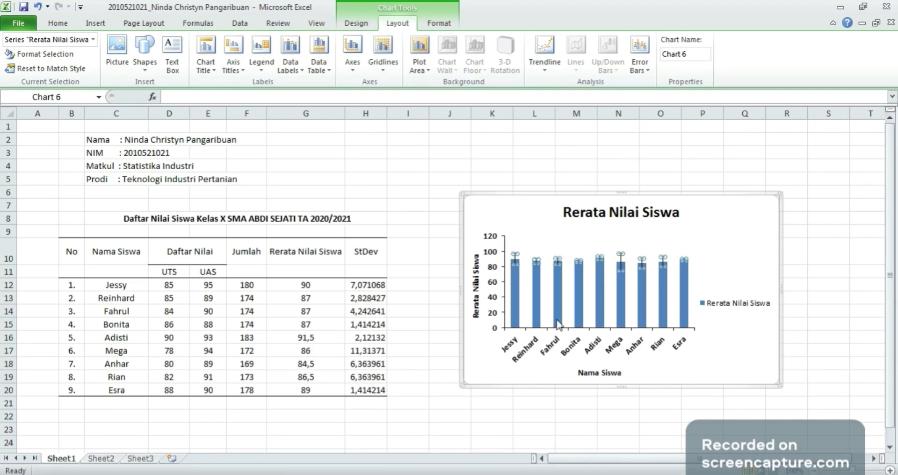
Add data labels to the columns of the Rerata Nilai Siswa series.
mouse_move(560, 319)
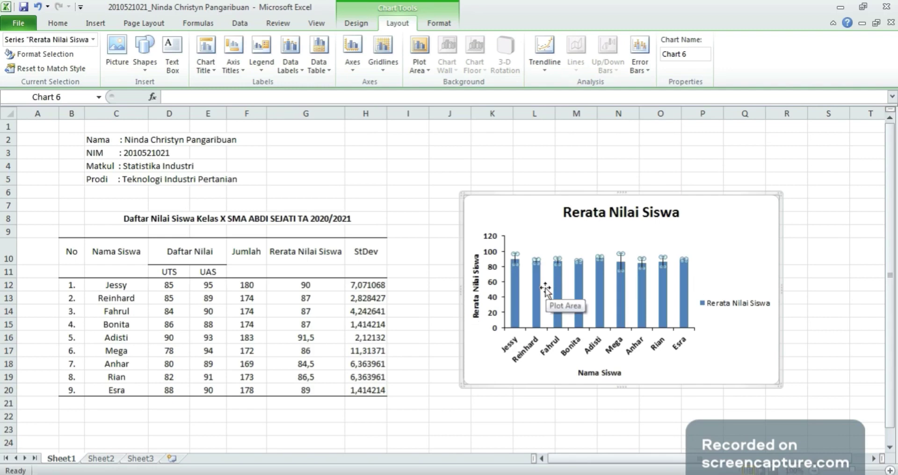
mouse_move(558, 296)
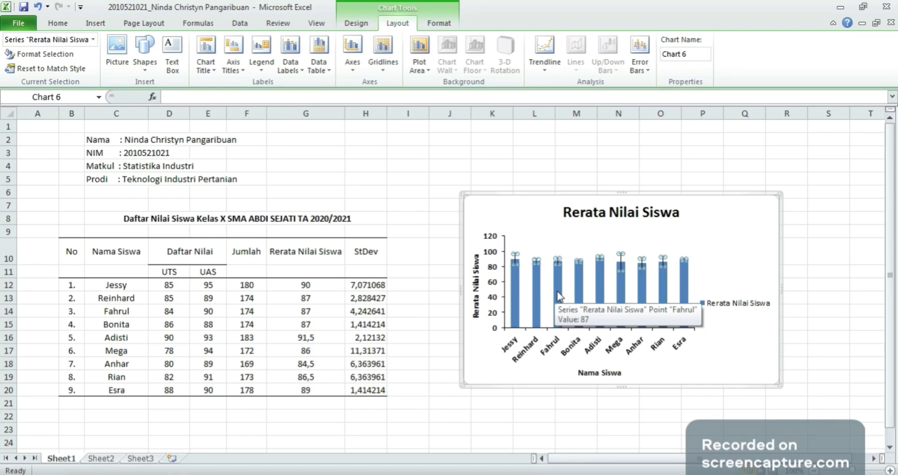
left_click(558, 296)
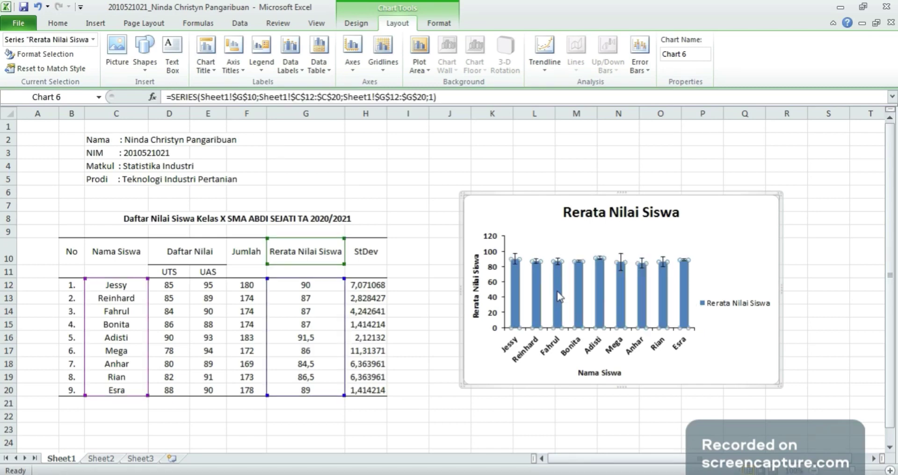
right_click(559, 296)
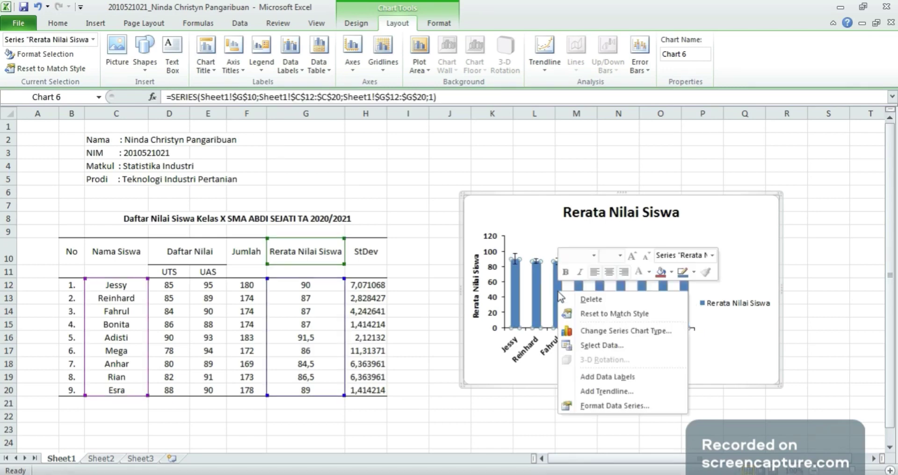
left_click(590, 377)
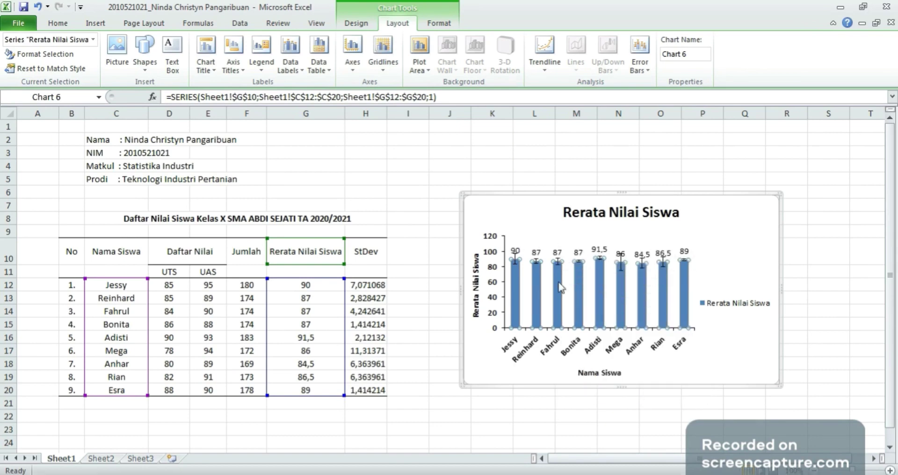
Move the data labels of the first two columns slightly up so they clear their error bars.
mouse_move(512, 270)
left_click(515, 249)
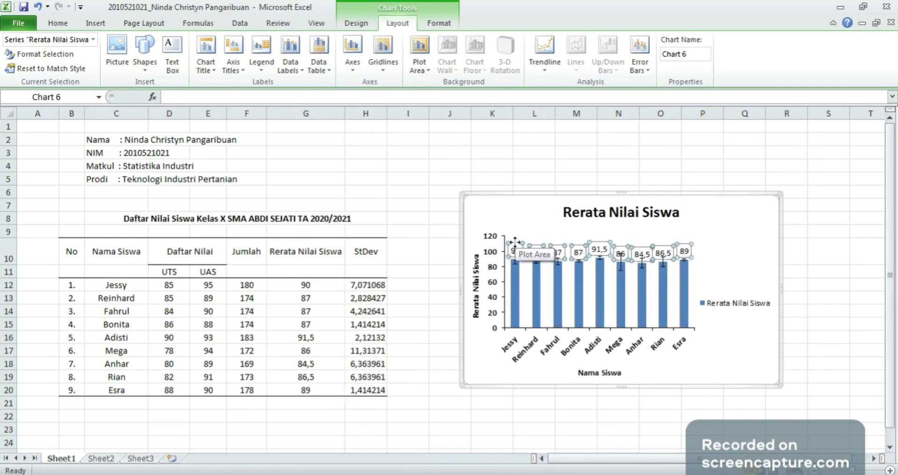
left_click(515, 239)
left_click_drag(515, 235, 515, 233)
left_click(537, 253)
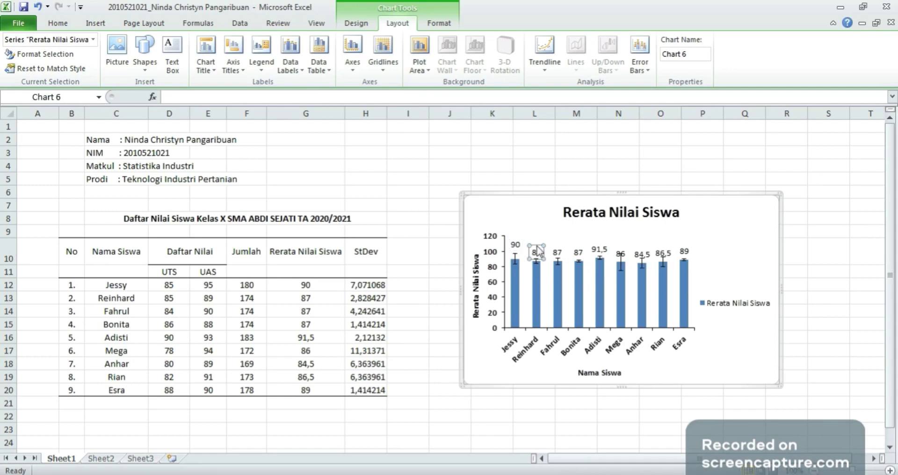
left_click_drag(537, 241, 536, 235)
left_click(515, 242)
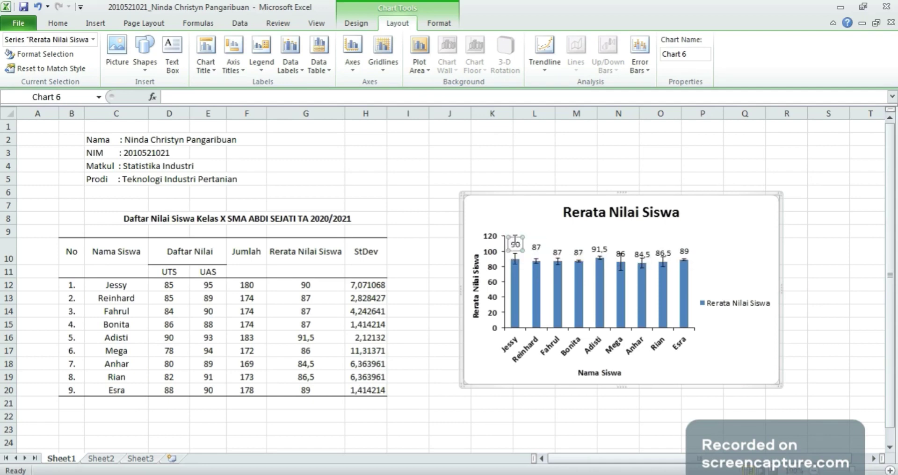
left_click_drag(514, 236, 514, 232)
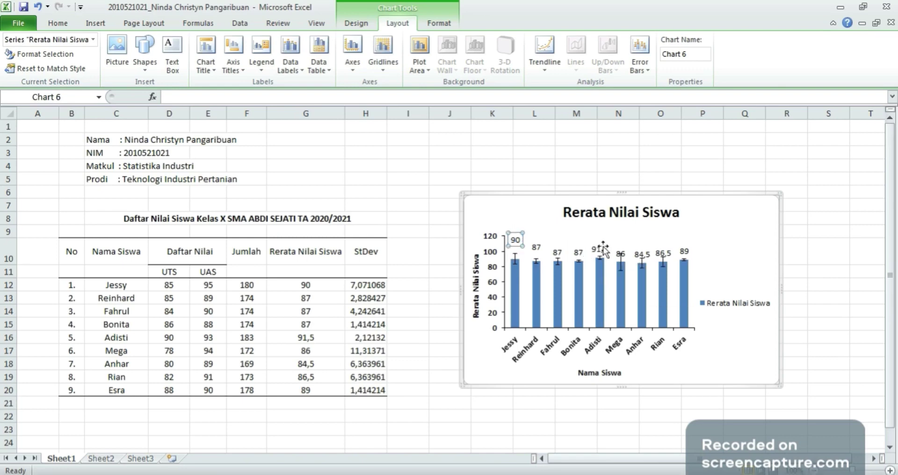
Move the data labels of the last four columns up above their error bars and deselect the chart.
left_click(621, 253)
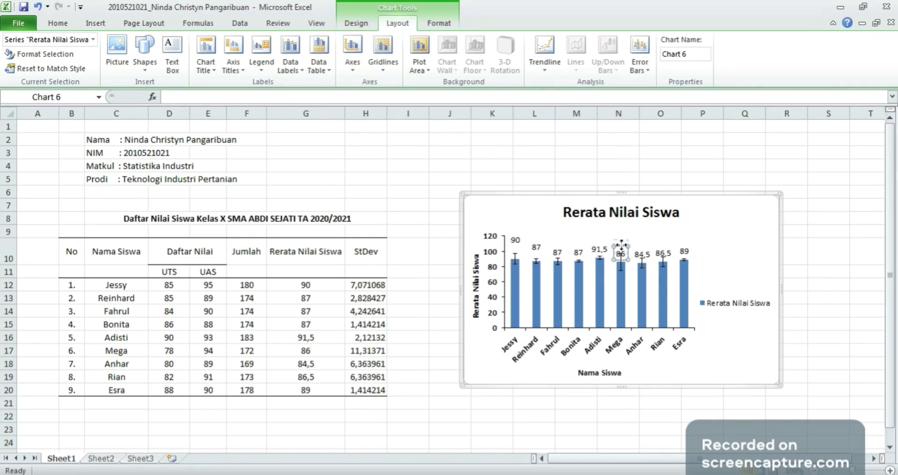
left_click_drag(621, 241, 621, 230)
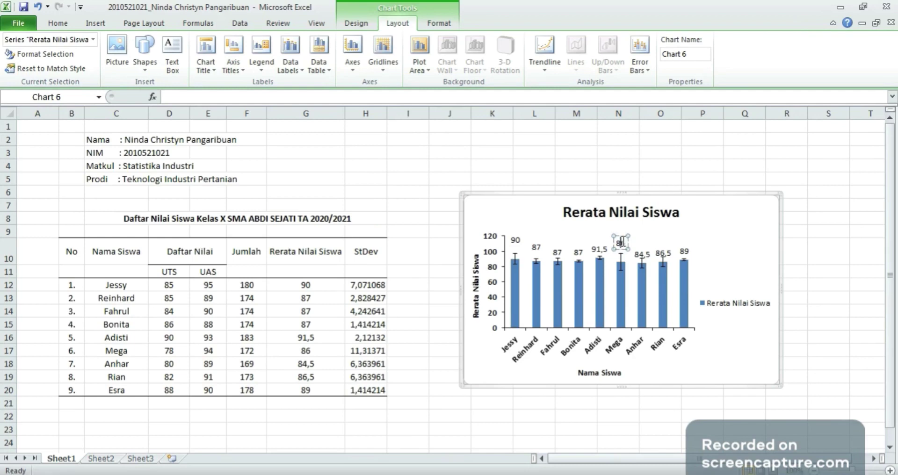
left_click(647, 256)
left_click_drag(647, 256, 665, 238)
left_click(662, 253)
left_click(685, 244)
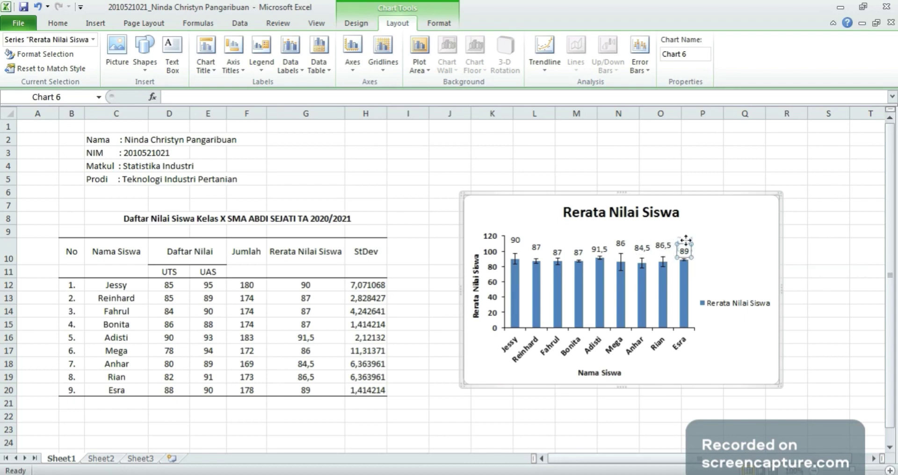
left_click_drag(686, 240, 685, 233)
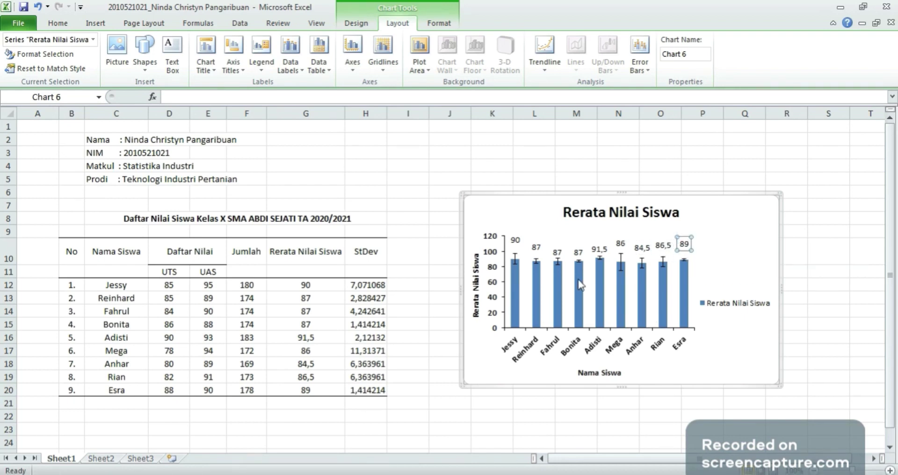
left_click(706, 403)
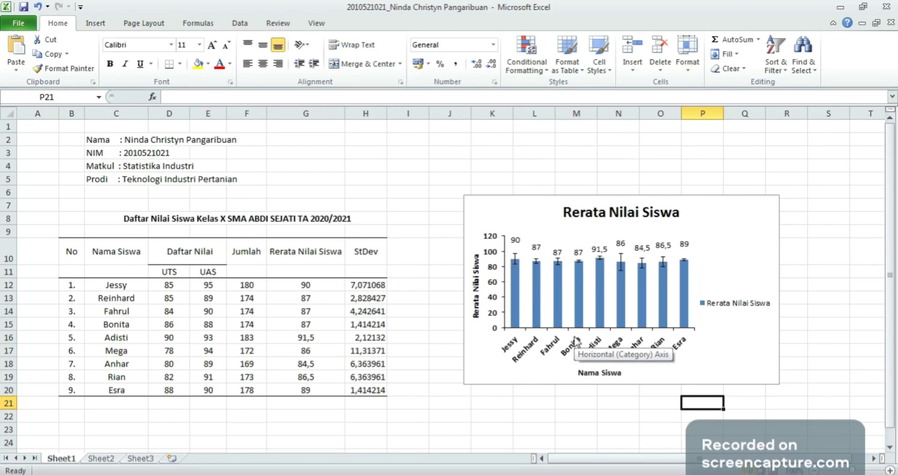
left_click(460, 420)
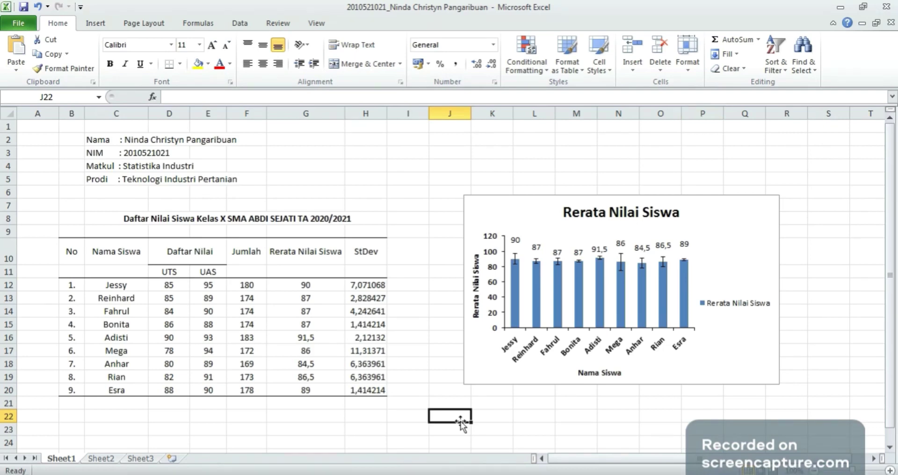